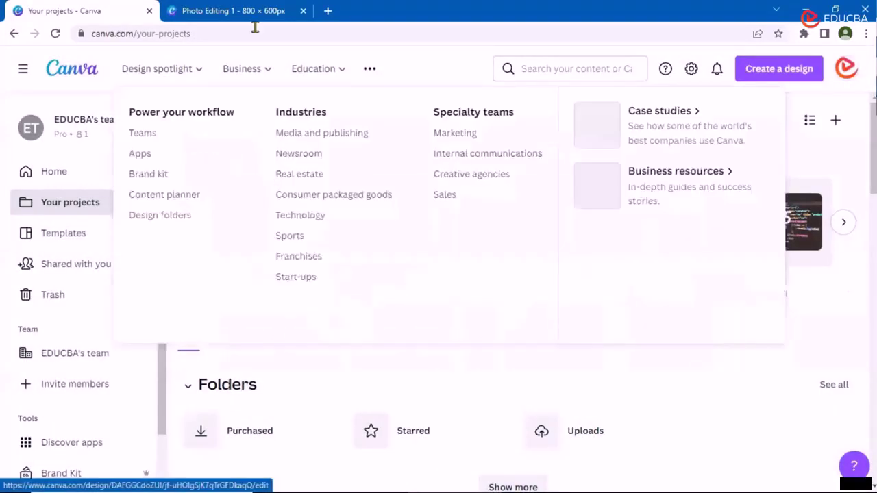
Open the Photo Editing 1 design from Recent.
mouse_move(161, 68)
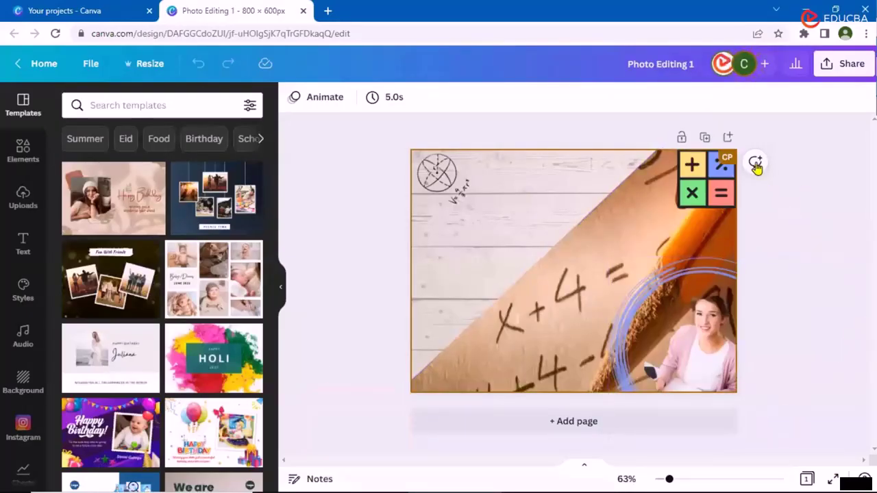
click(756, 164)
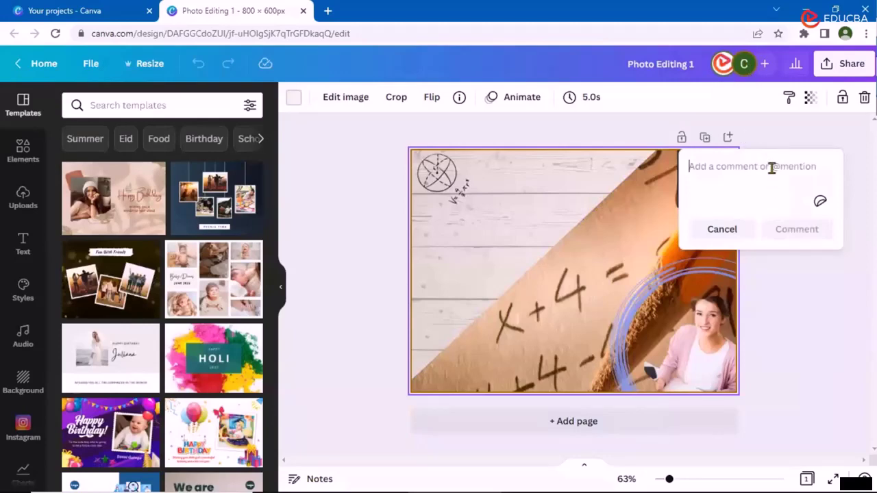
click(766, 278)
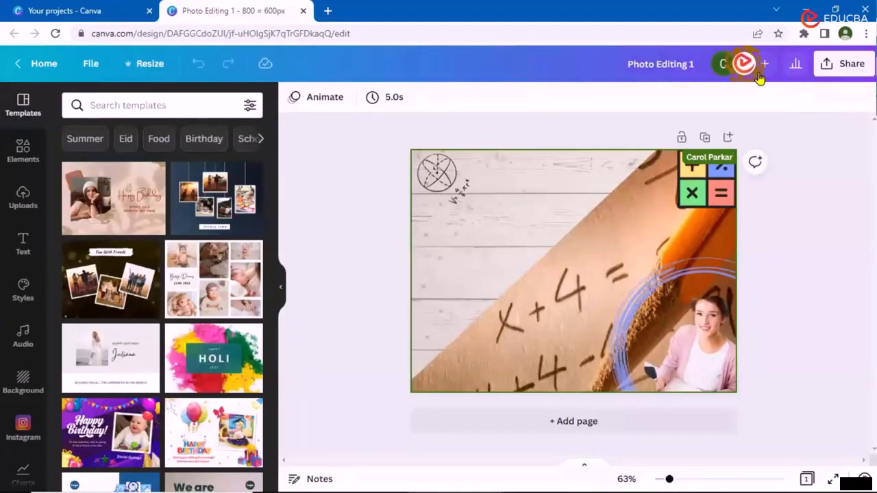
Post the comment 'How is the image?' on the photo, tagging a teammate.
click(755, 167)
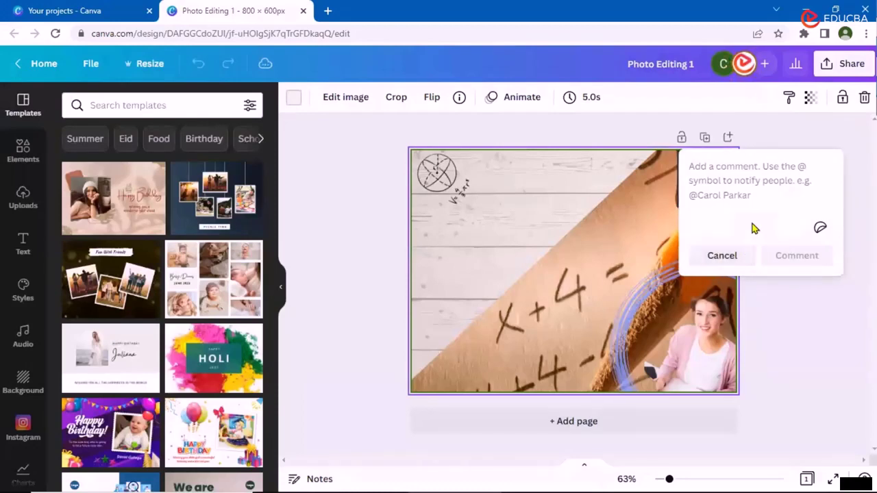
text(@caro)
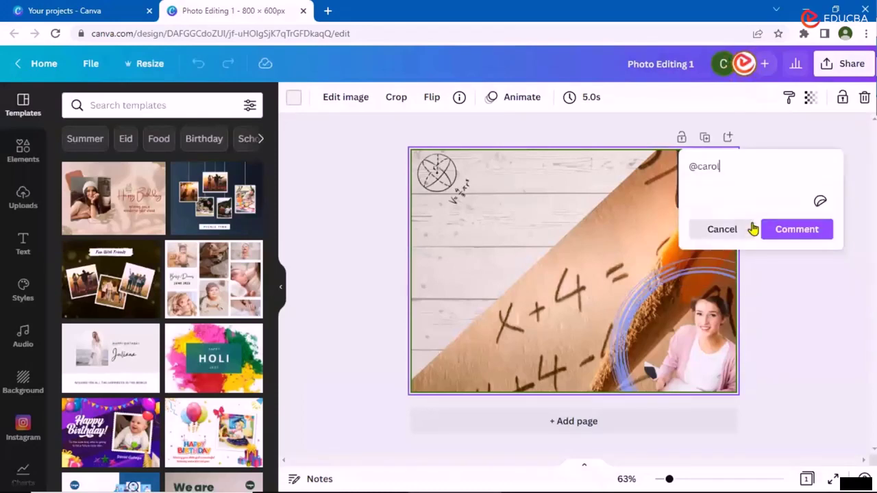
text(l)
key(Return)
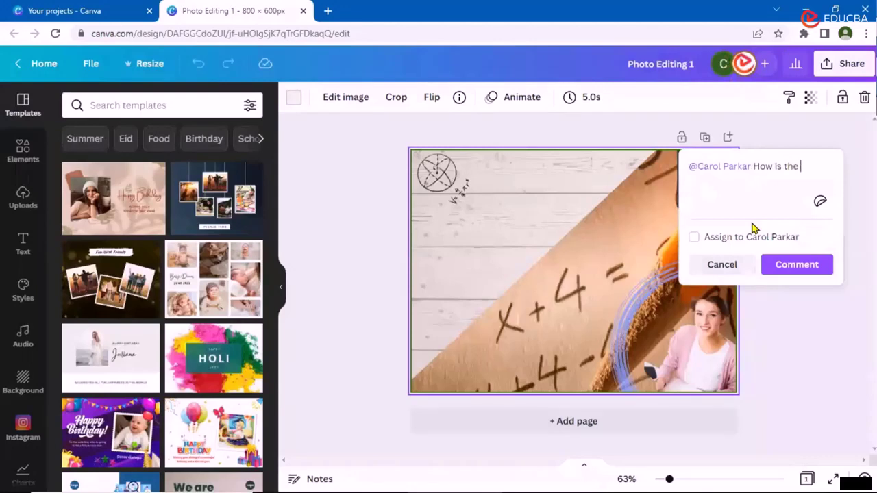
click(796, 264)
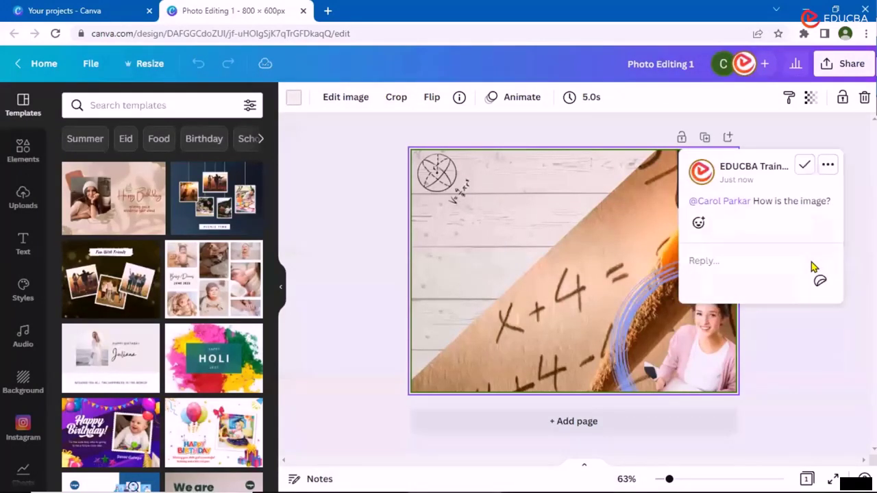
Read the teammate's reply in the comment thread, check its options menu, then select the calculator sticker.
click(856, 162)
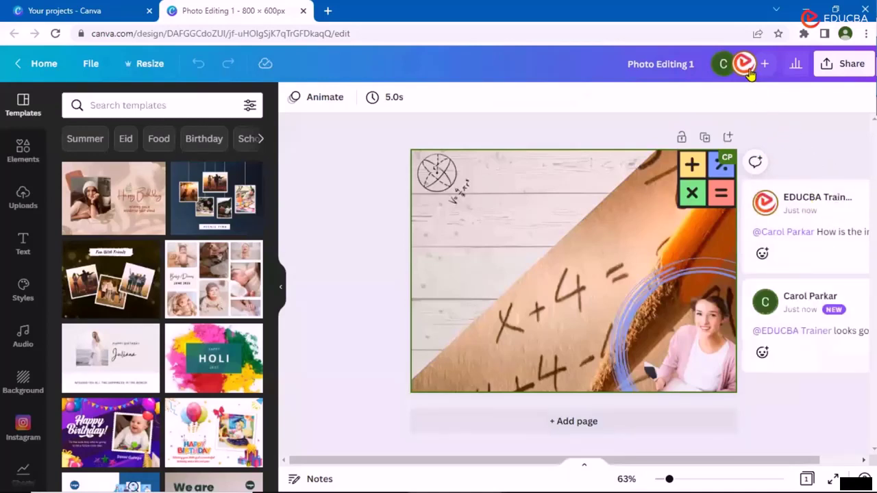
click(813, 192)
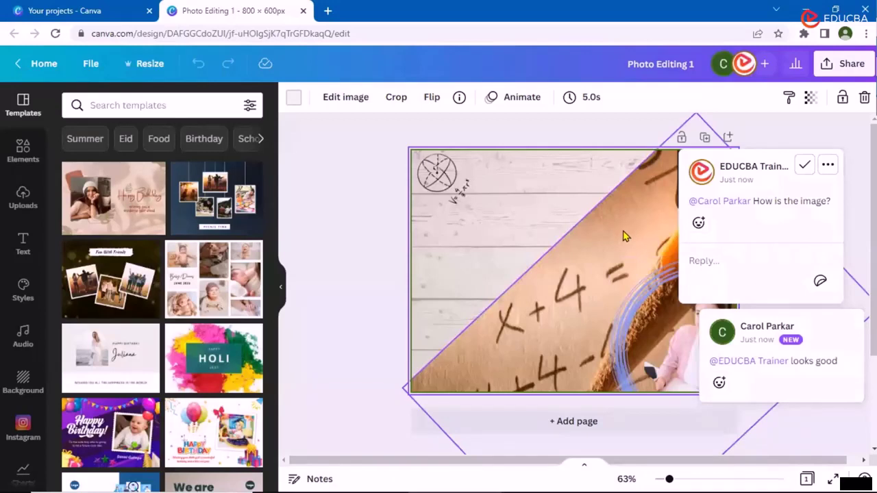
click(828, 164)
key(Escape)
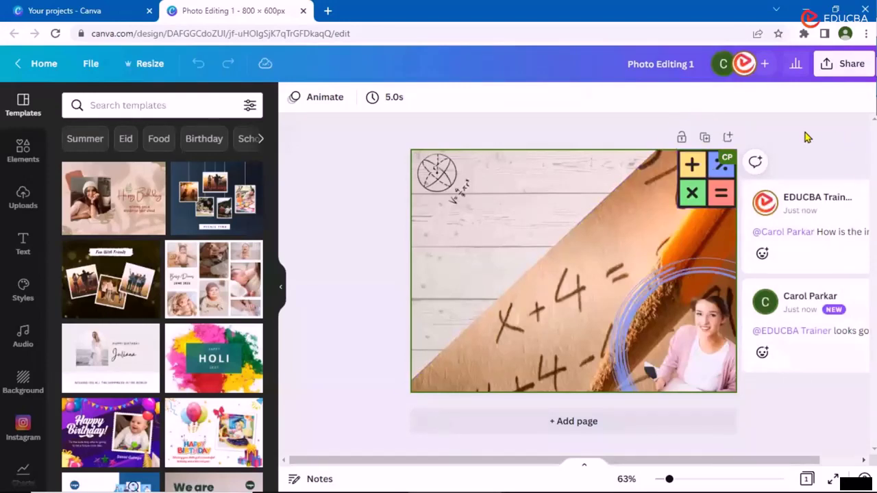
click(694, 192)
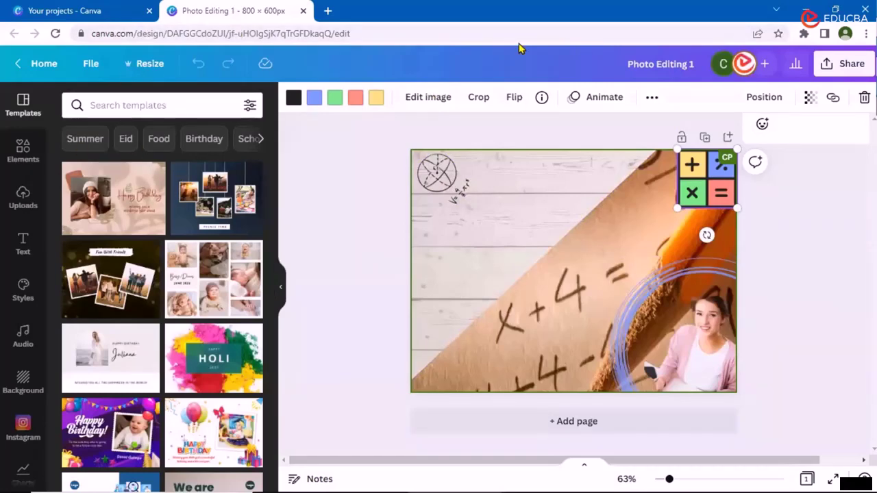
From Your projects, launch a new 800 × 600 px design via the Photo editor page.
click(43, 14)
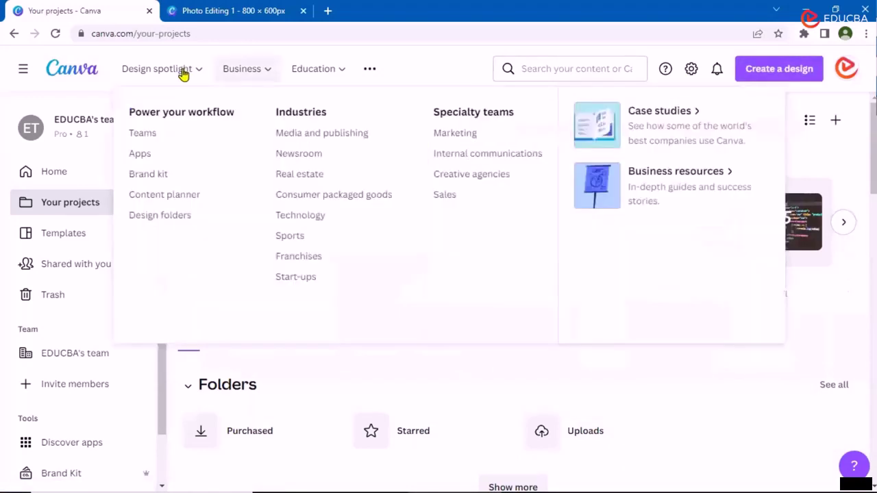
mouse_move(196, 74)
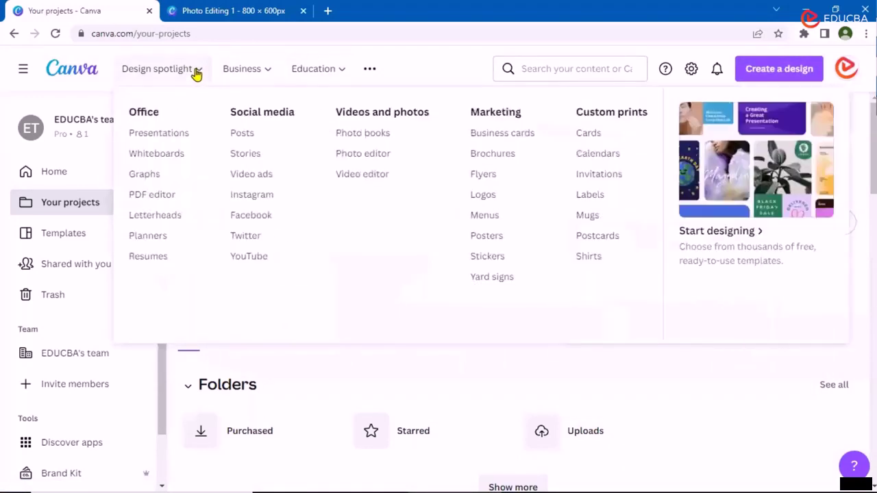
click(352, 155)
click(487, 250)
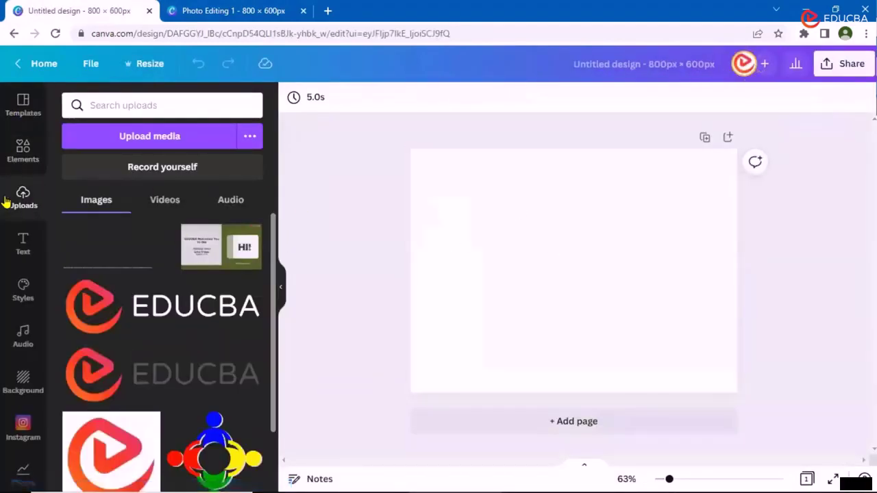
Apply the Online Learning & Education template from an 'education' template search.
click(24, 109)
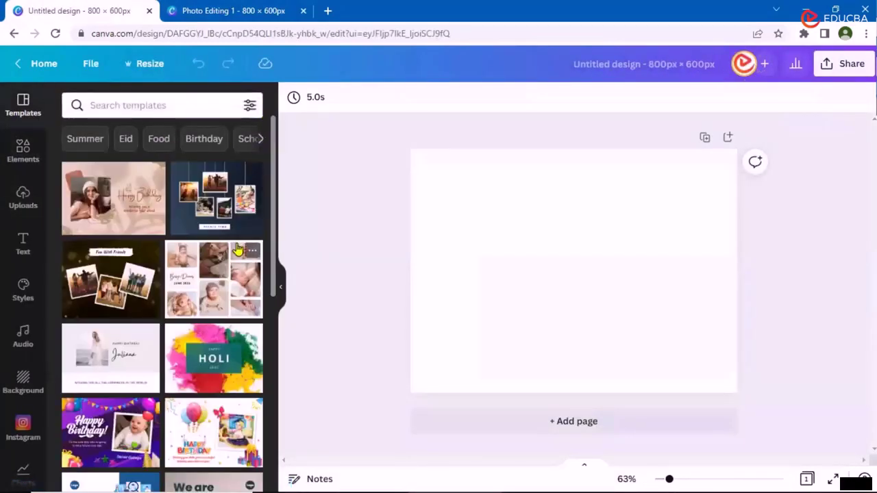
click(161, 105)
text(educa)
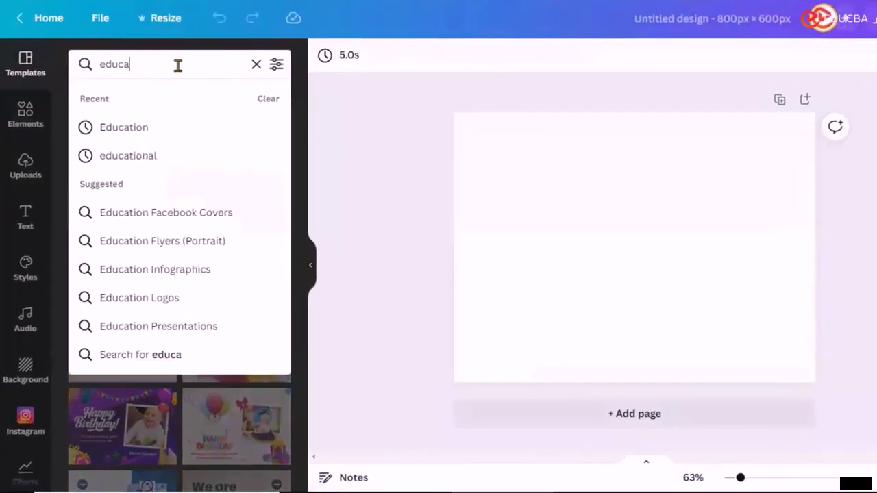
text(tion)
key(Return)
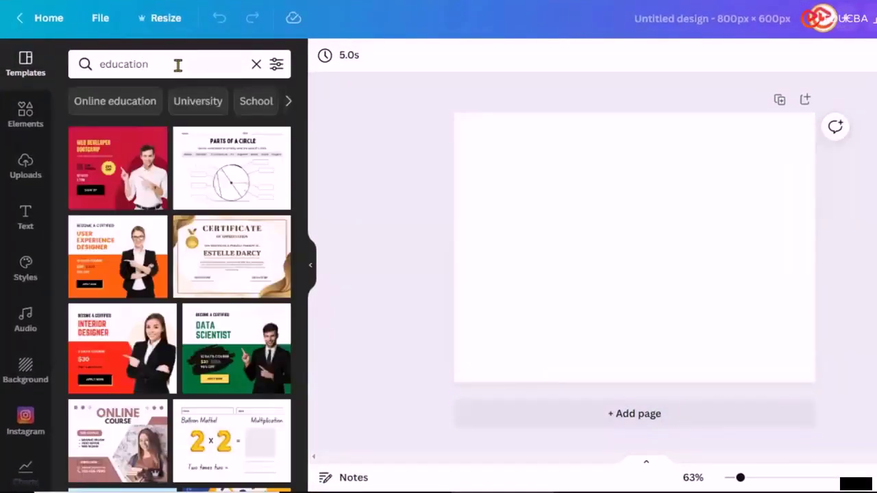
scroll(208, 316, down, 6)
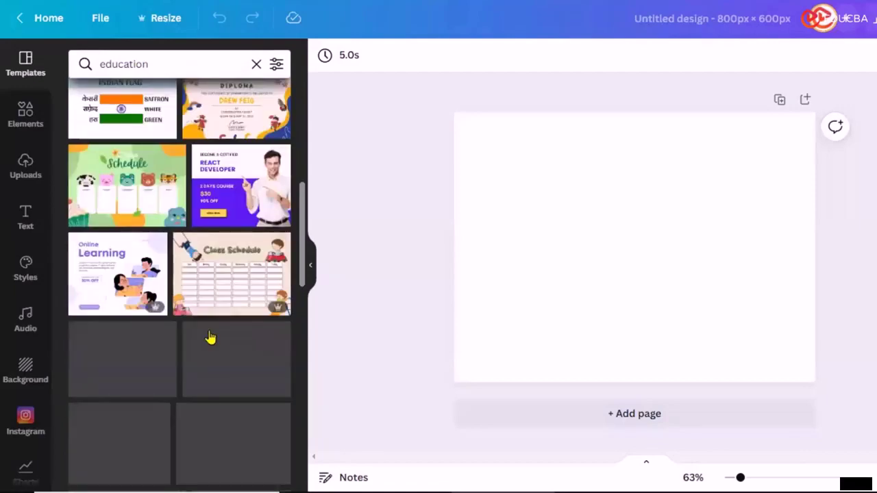
scroll(211, 337, down, 6)
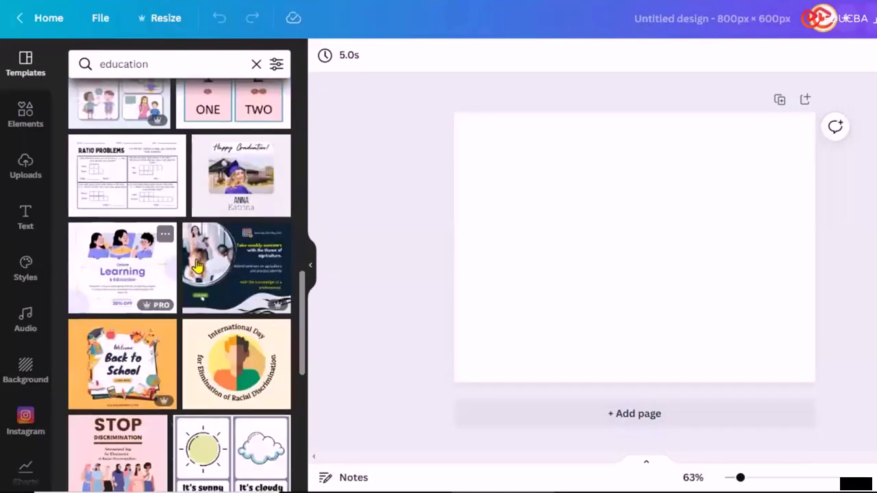
click(126, 260)
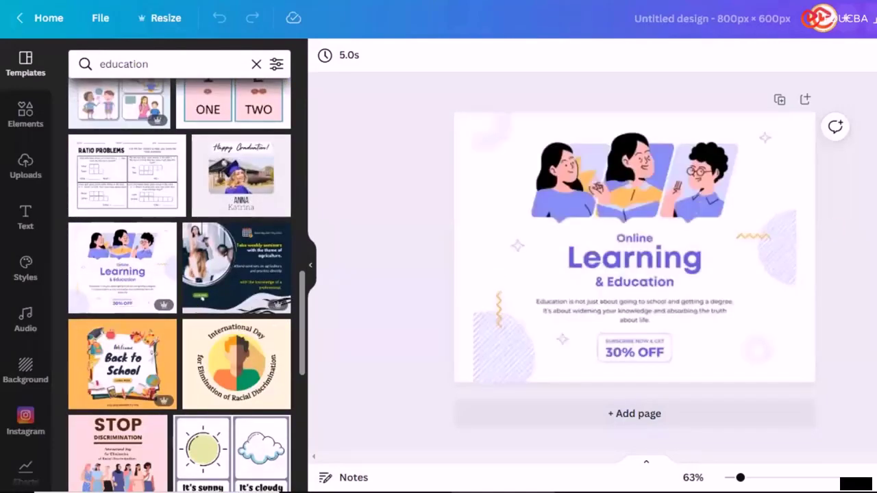
Inspect the three-person illustration, striped circles and sparkle decoration by selecting each.
click(732, 179)
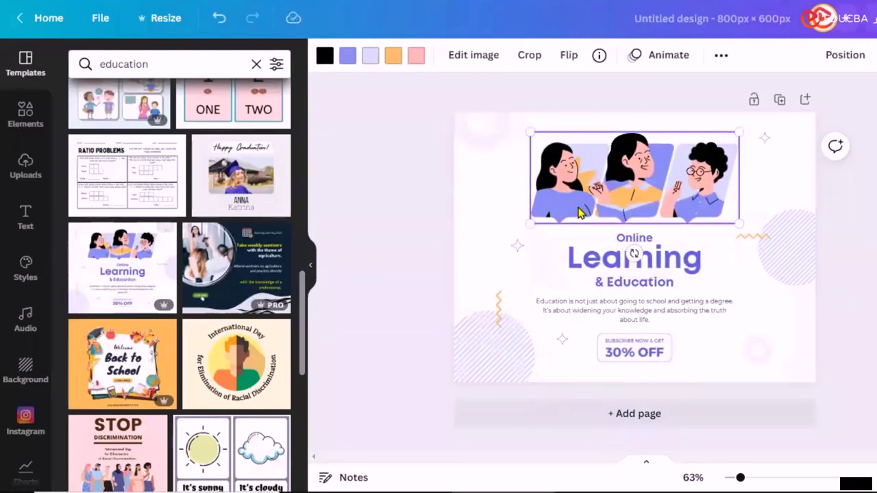
click(502, 180)
click(793, 264)
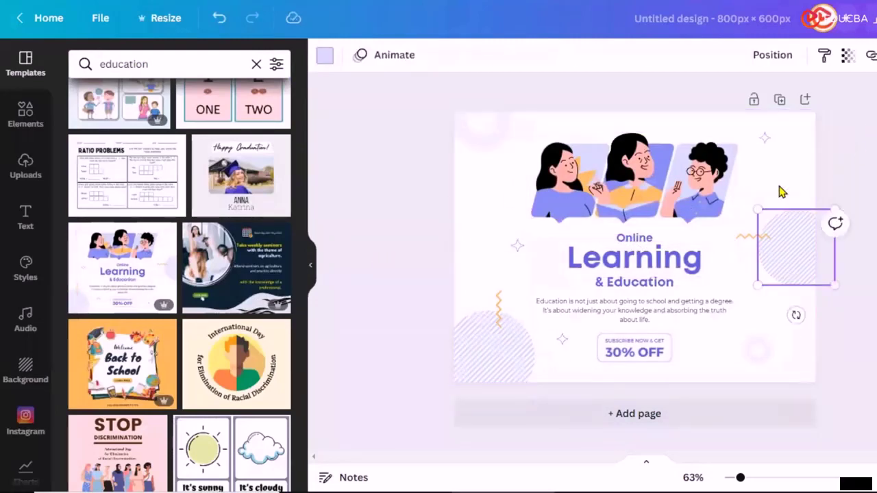
click(766, 139)
click(488, 343)
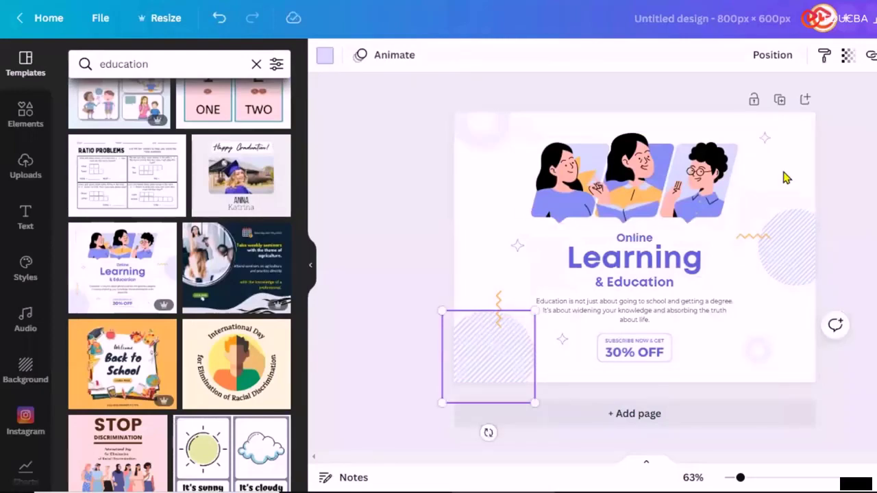
Rename the design to 'Photo Editing 2'.
click(733, 26)
text(Photo Editing 2)
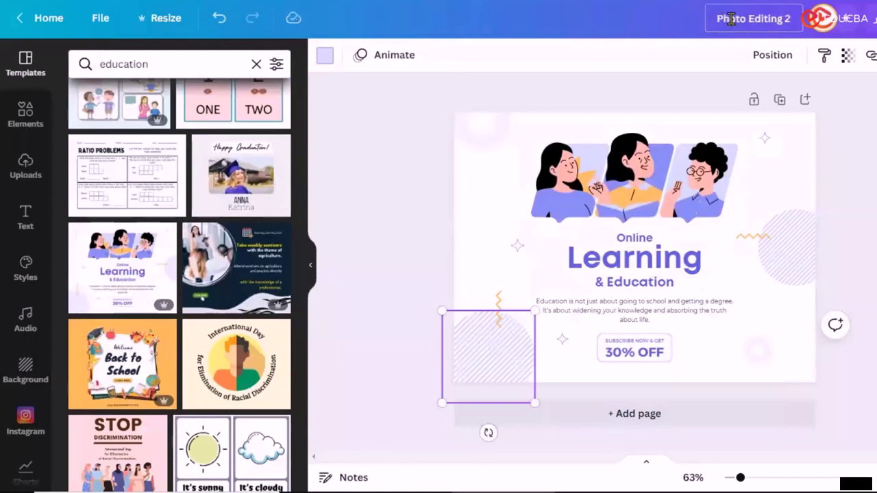
click(581, 26)
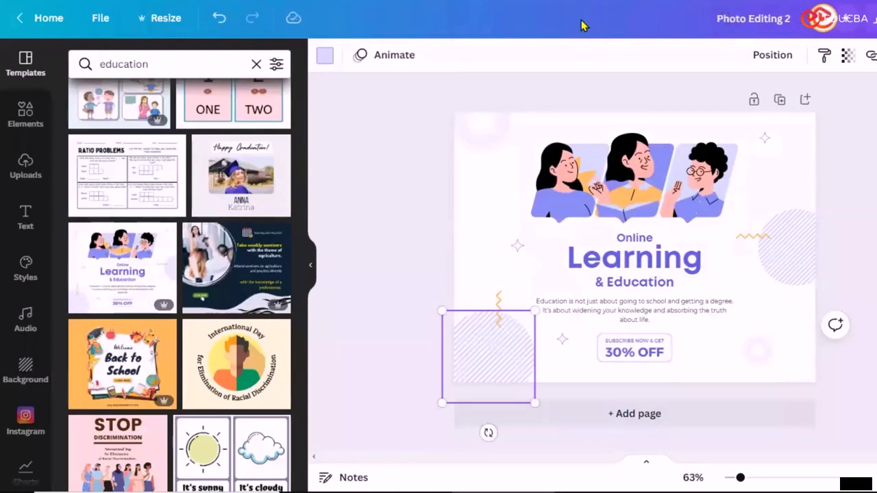
Recolour the bottom-left and right striped circles brown, after trying pink on the right one.
click(324, 57)
click(267, 272)
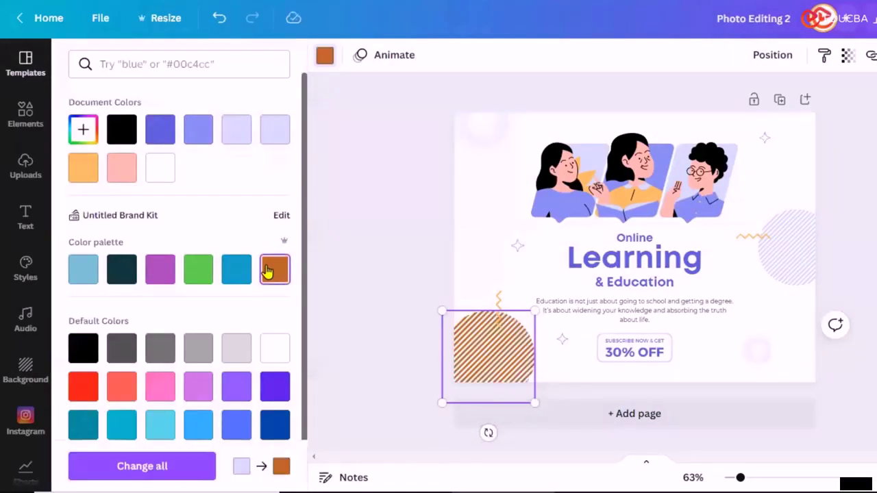
click(814, 237)
click(119, 170)
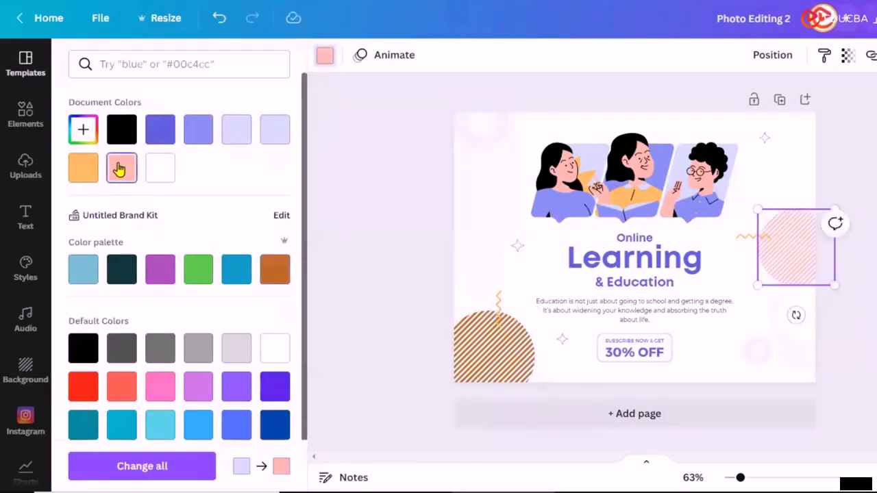
click(278, 272)
Review the illustration's periwinkle, lavender and orange colours.
click(650, 168)
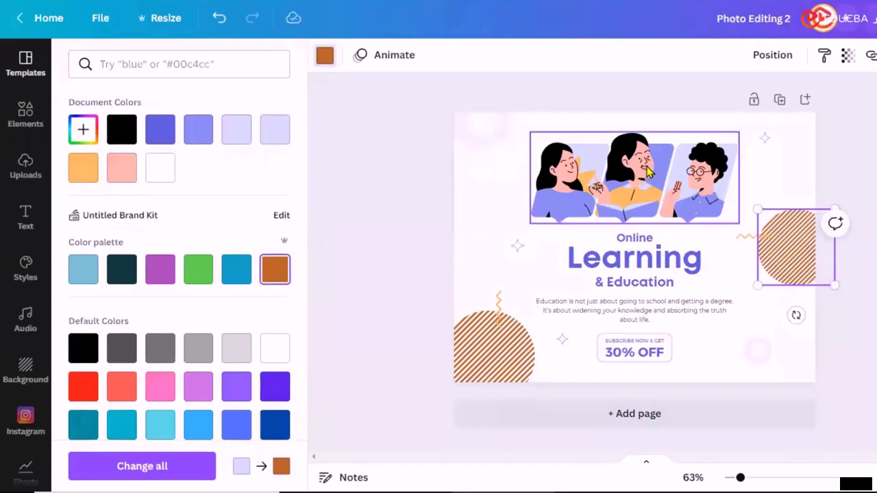
click(347, 56)
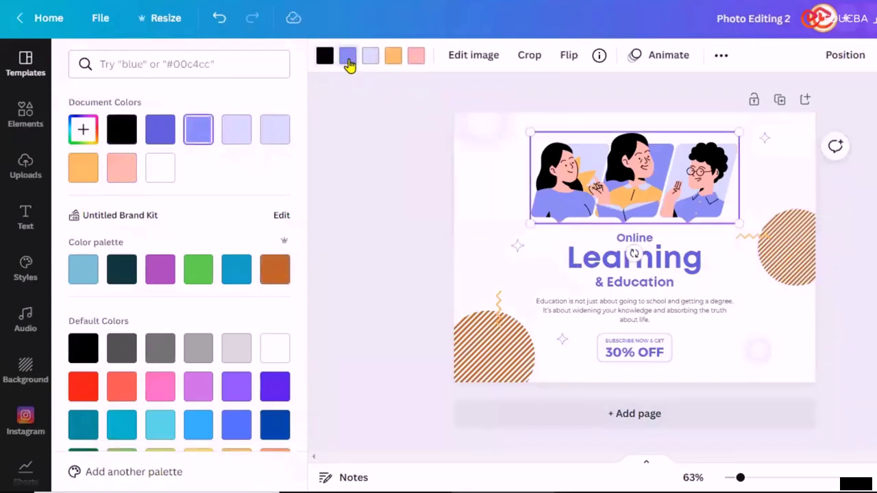
click(379, 65)
click(389, 64)
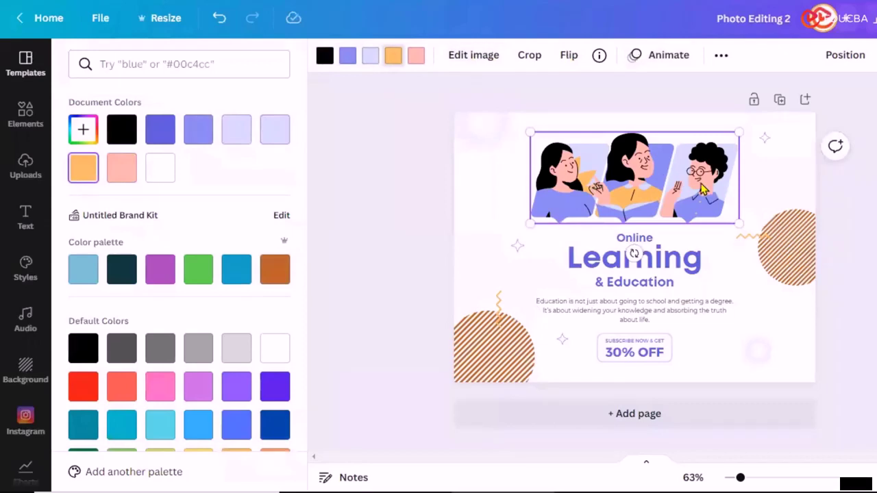
Place a classroom photo from an Elements 'classroom' search onto the design.
click(26, 115)
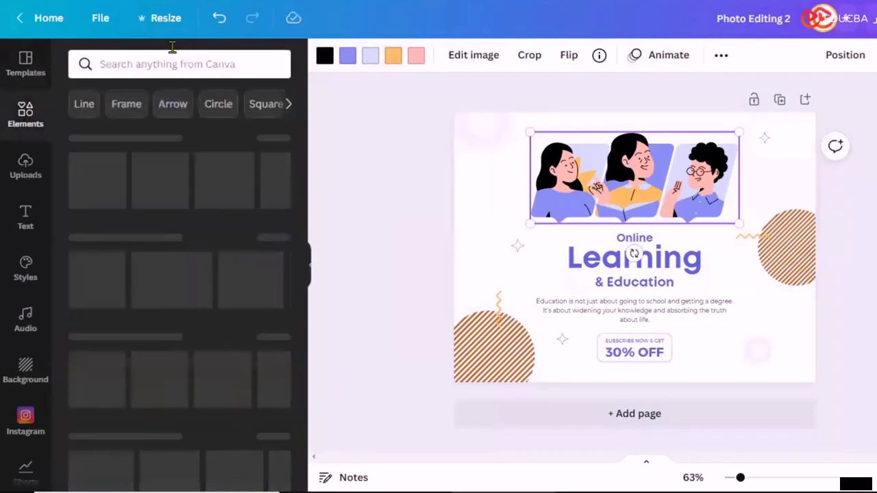
click(237, 63)
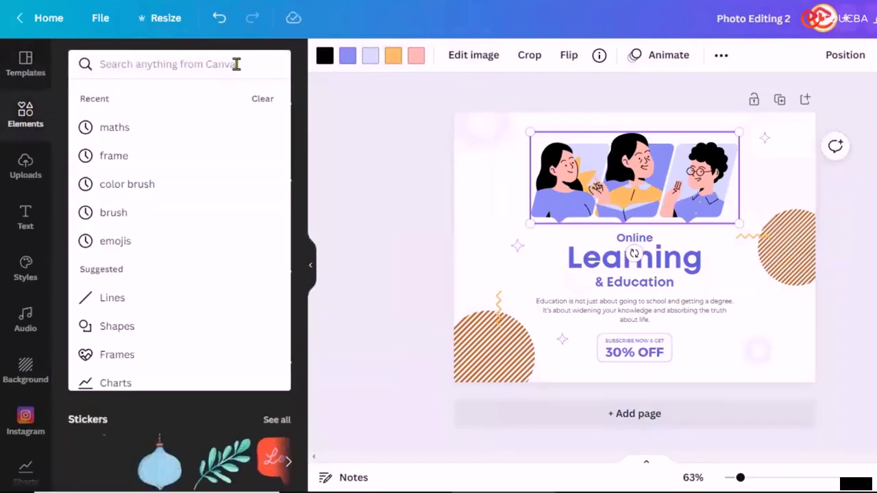
text(classroom)
key(Return)
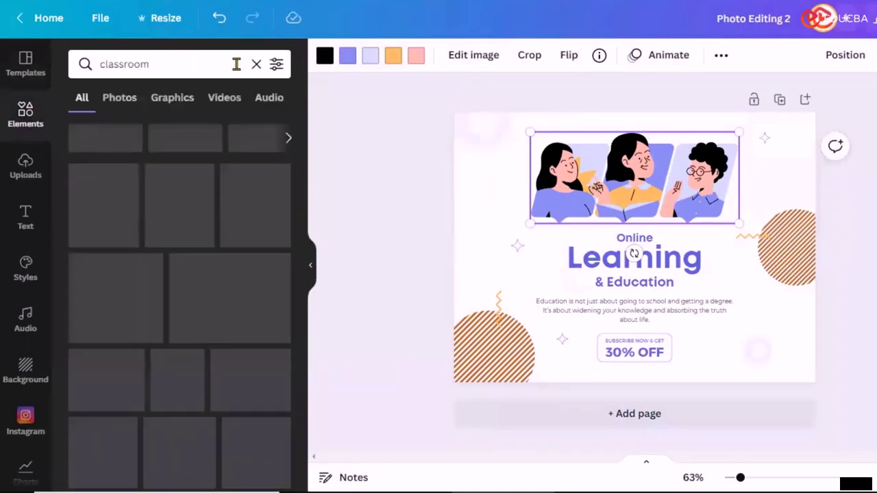
scroll(220, 371, down, 4)
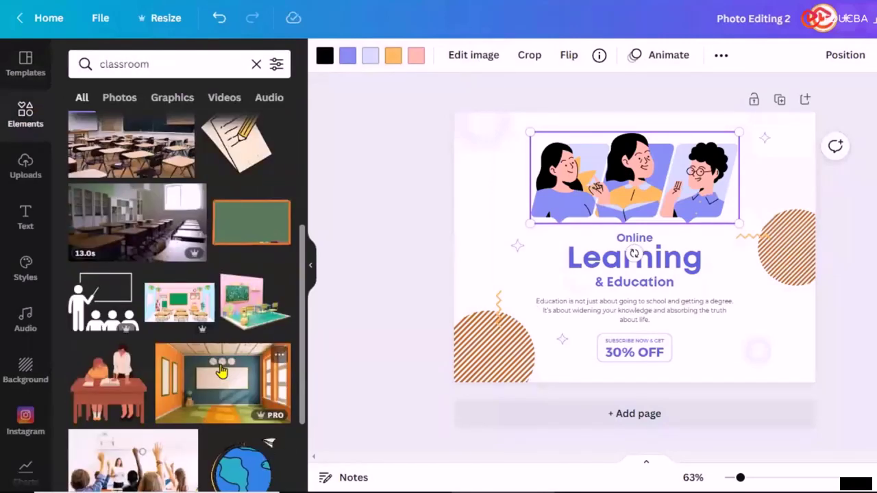
scroll(220, 371, down, 3)
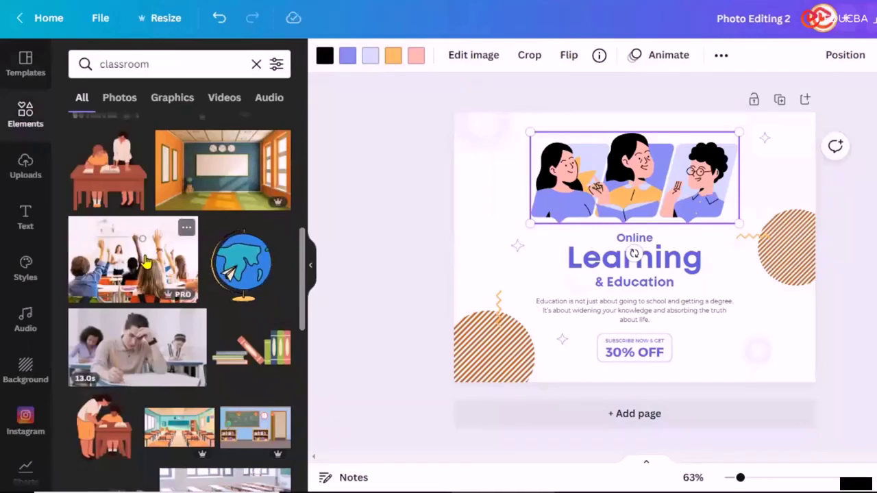
drag(146, 260, 656, 166)
Delete the three-person illustration and centre the photo at the top, shrunk to width 570.
click(656, 166)
key(Delete)
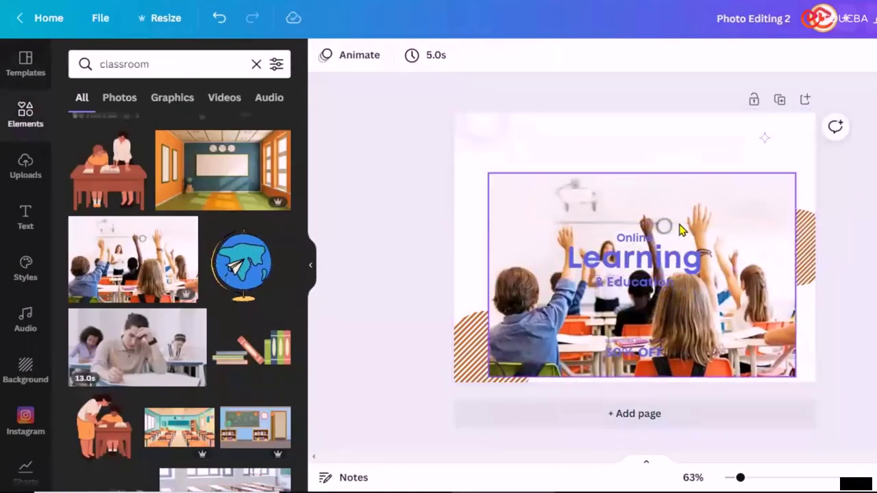
drag(682, 231, 682, 166)
drag(797, 303, 712, 162)
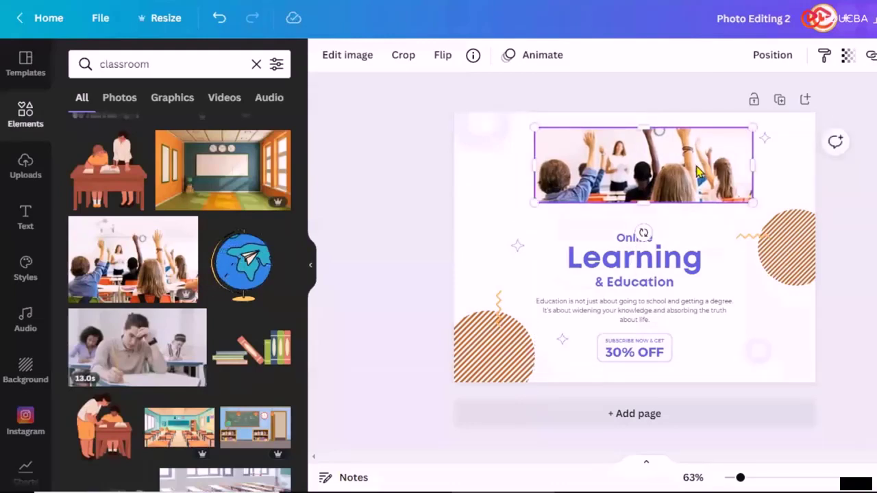
drag(646, 152, 637, 153)
key(shift+Right)
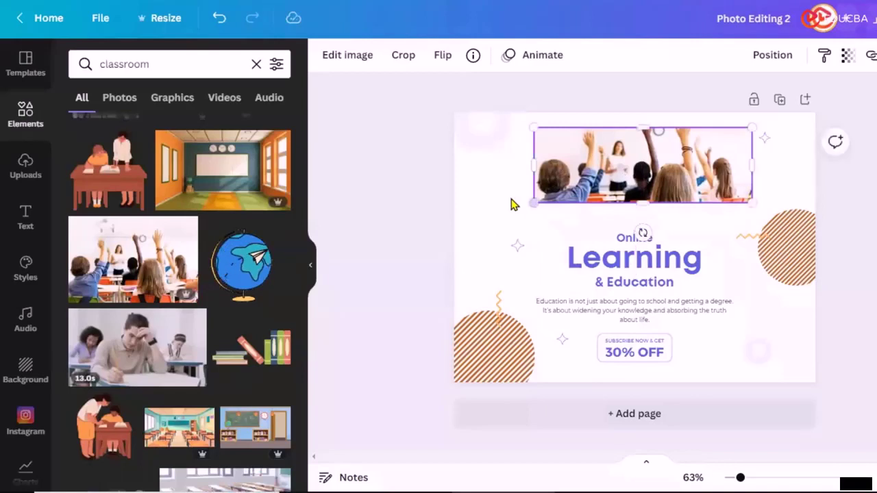
Select the description paragraph below the Learning heading and Education subtitle.
click(510, 203)
click(641, 250)
click(642, 243)
click(644, 266)
click(650, 283)
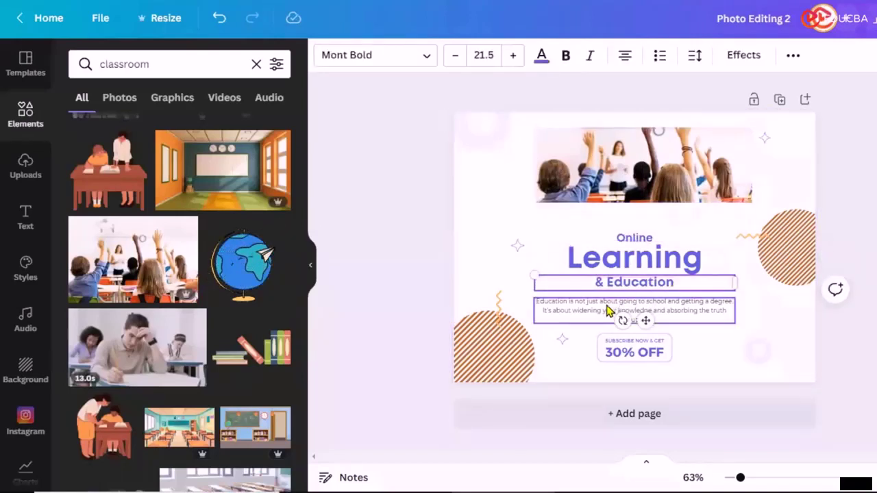
click(648, 318)
Replace the paragraph with 'This is LIVE class for learning CANVA which is a Design tool'.
click(650, 318)
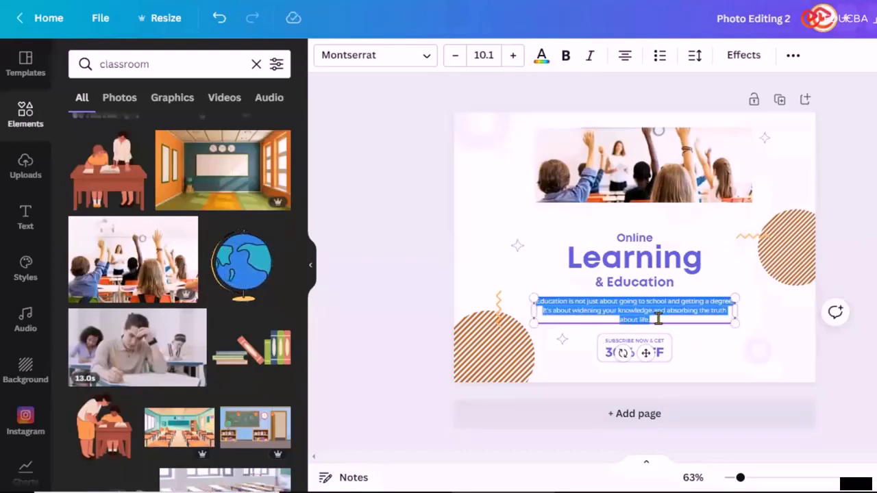
key(BackSpace)
text(This is LIVE!)
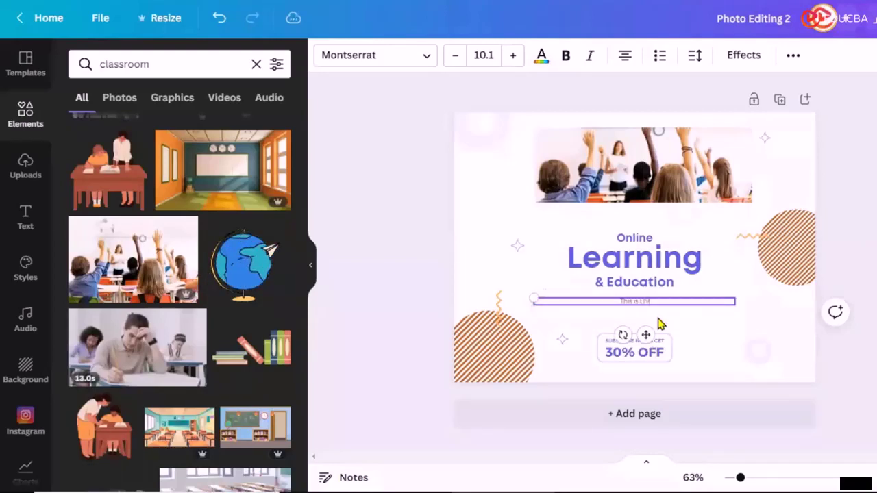
text( cla)
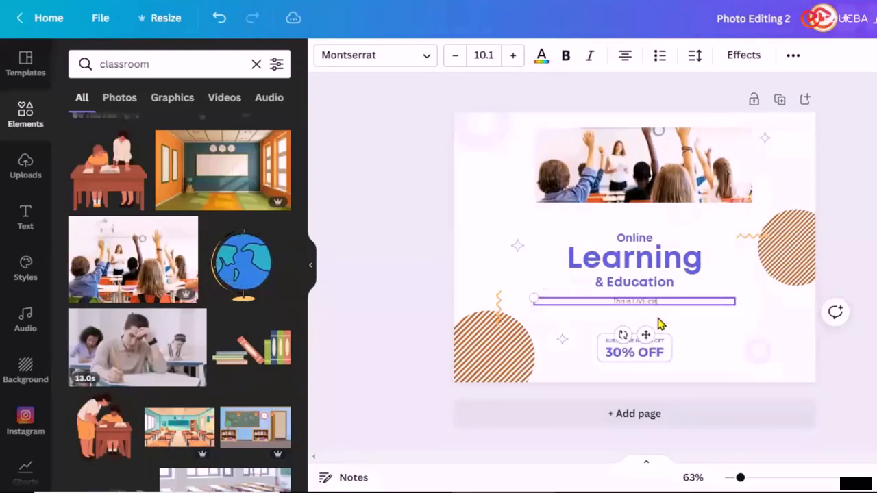
text(ss for learning C)
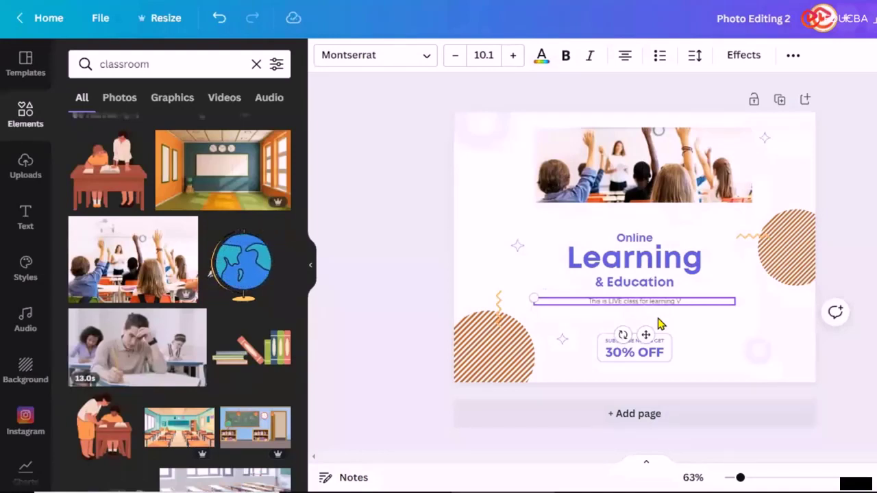
text(ANVA)
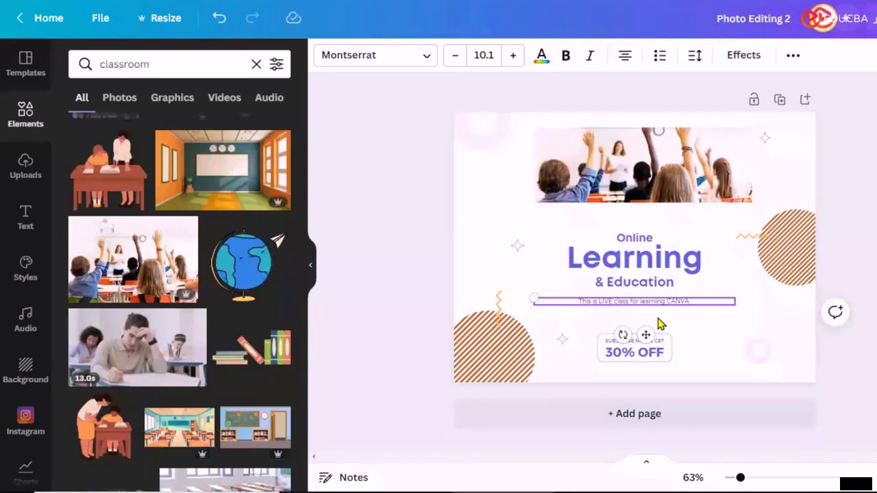
text( which is)
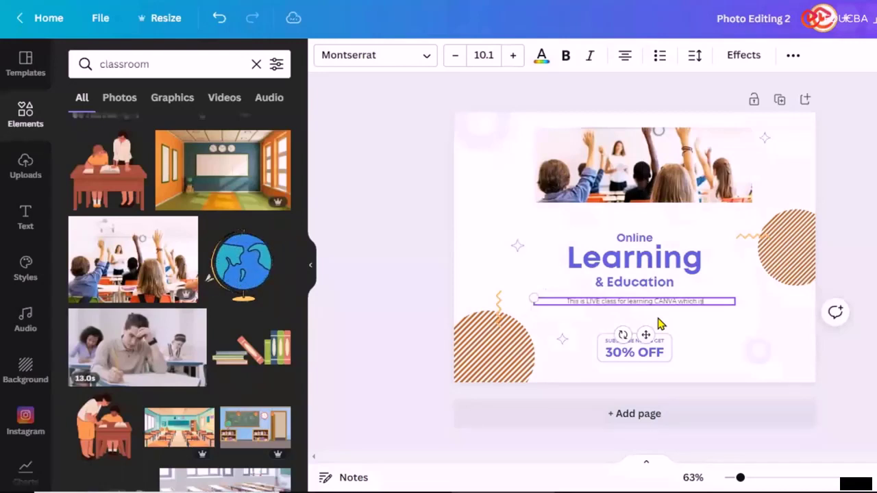
text(a Design tool)
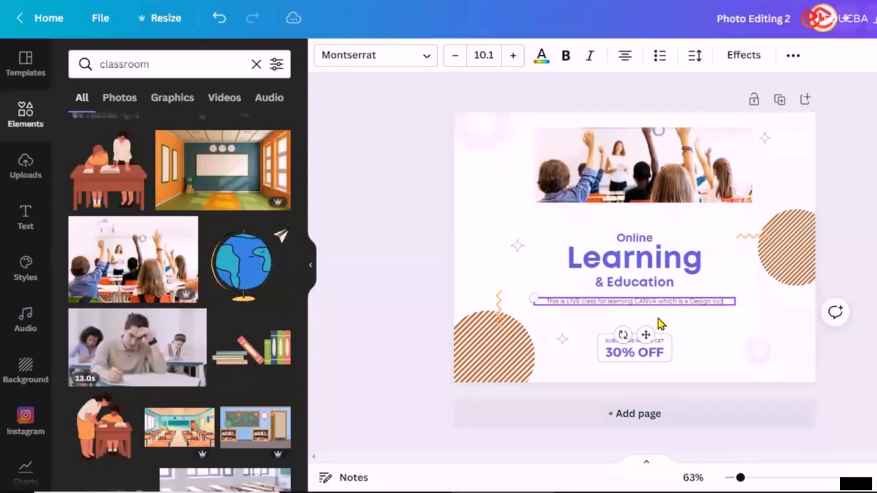
key(Return)
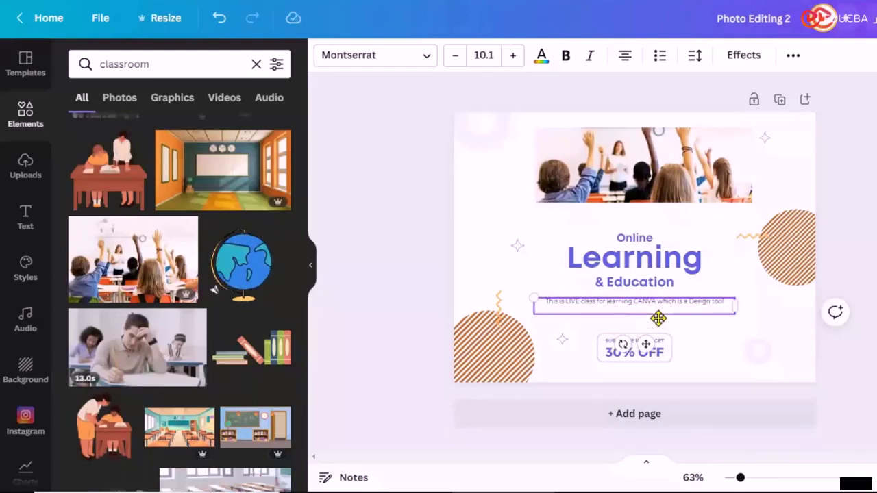
Inspect the discount labels and the faint circle decoration near the bottom.
click(711, 350)
click(617, 354)
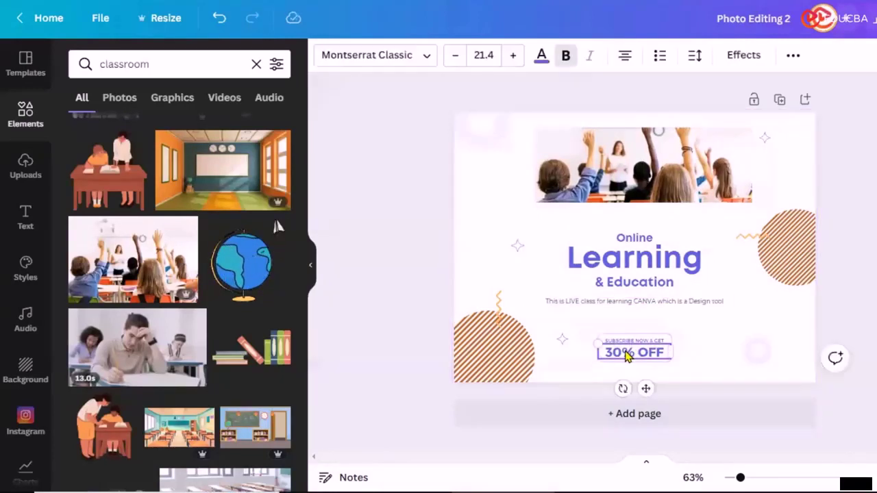
click(615, 352)
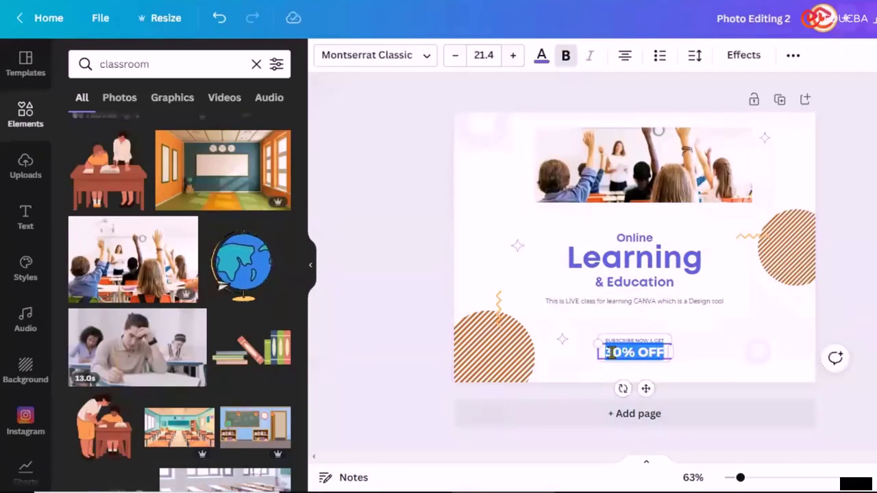
click(622, 352)
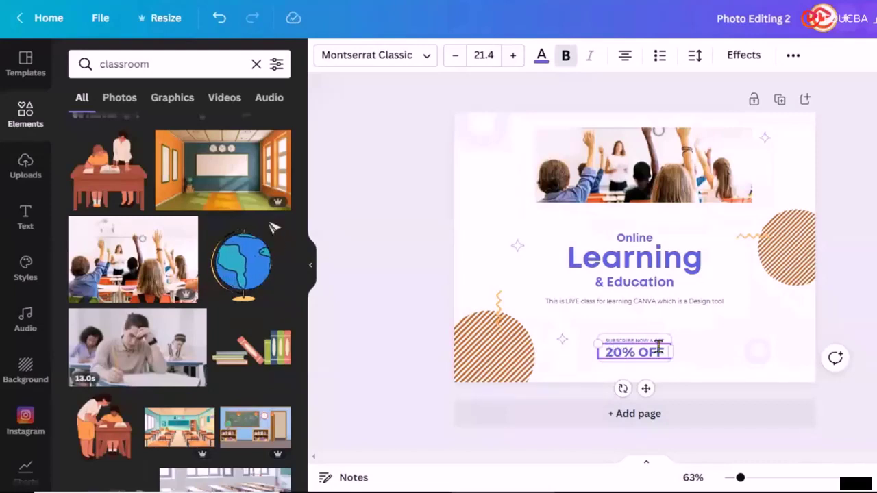
click(755, 351)
click(666, 355)
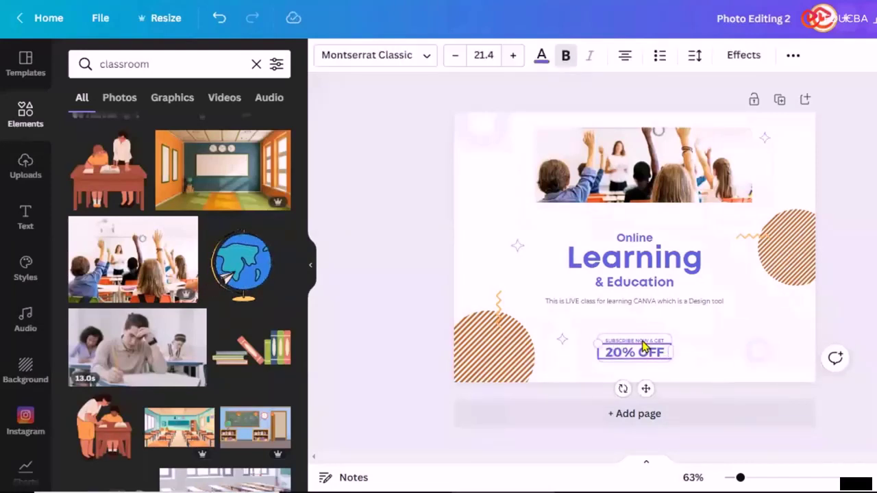
Colour the SUBSCRIBE NOW & GET line and the 20% OFF line brown.
double_click(640, 342)
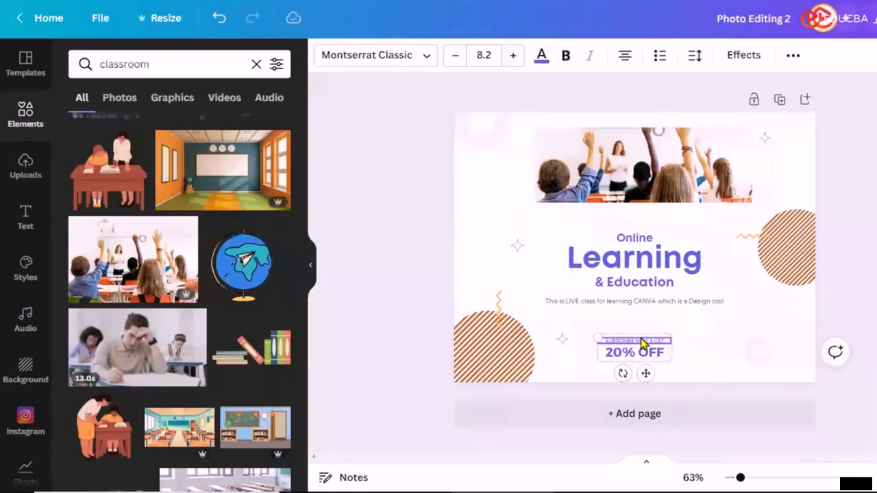
click(542, 56)
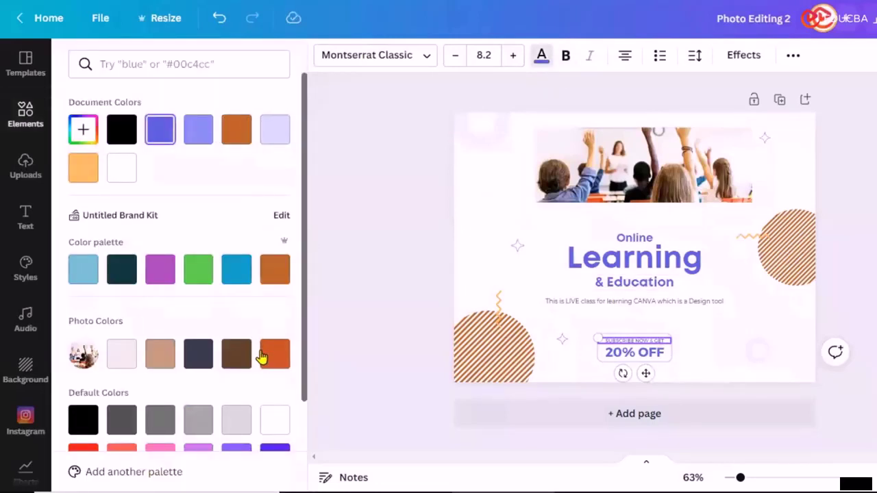
scroll(266, 358, down, 1)
scroll(194, 246, up, 1)
click(173, 260)
click(237, 354)
click(638, 350)
click(235, 356)
Make the description text dark blue, bold and font size 16.1.
click(683, 308)
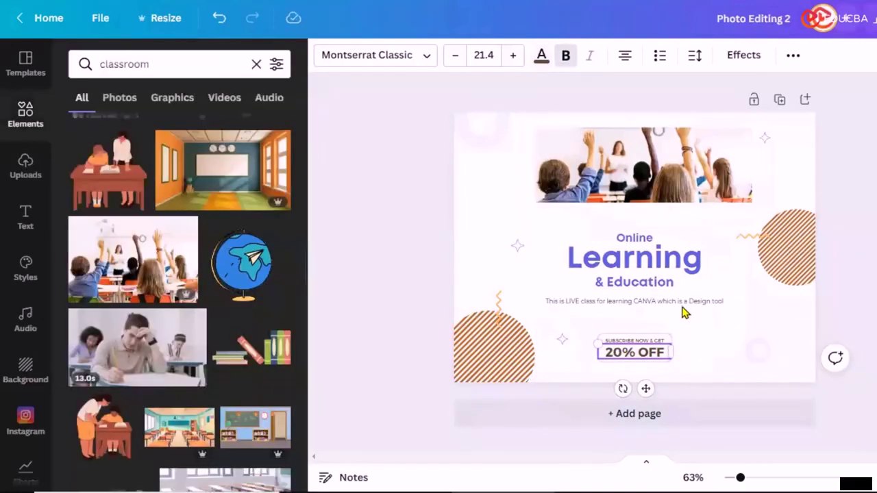
click(542, 54)
scroll(244, 278, down, 2)
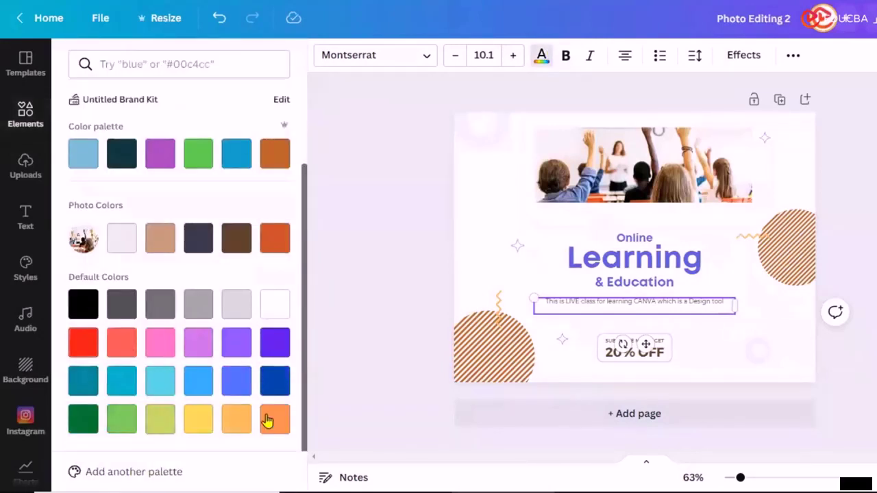
click(280, 387)
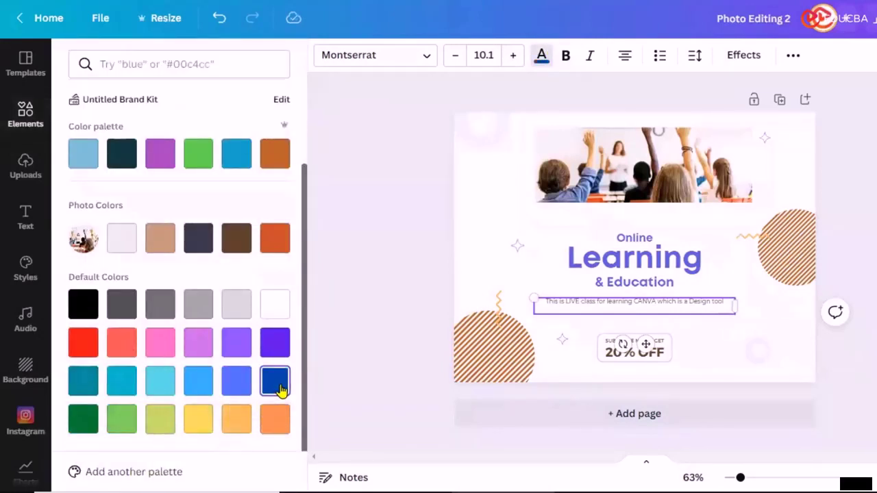
click(568, 57)
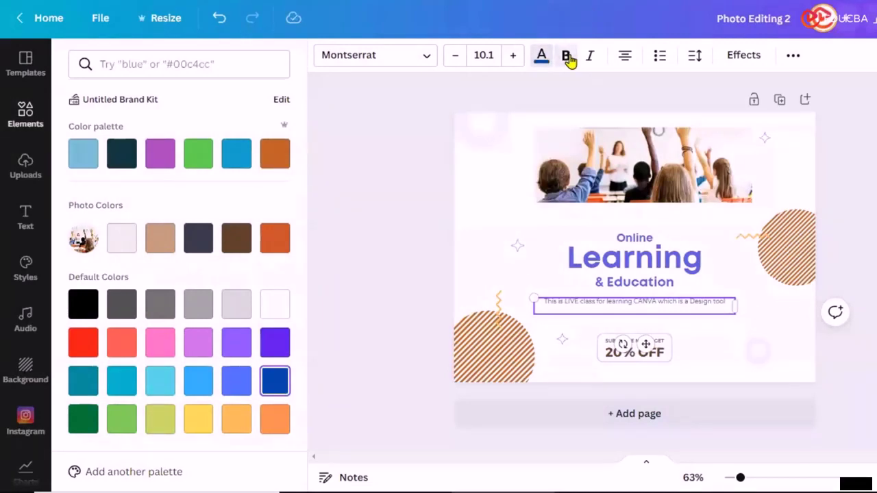
click(516, 56)
click(515, 56)
click(515, 56)
click(515, 56)
click(515, 56)
click(516, 57)
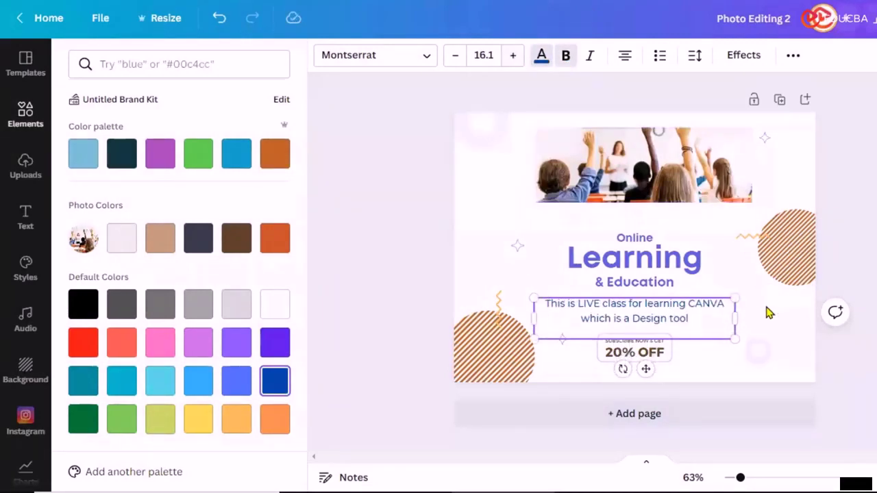
Widen the letter spacing and line spacing of the Online heading.
click(656, 251)
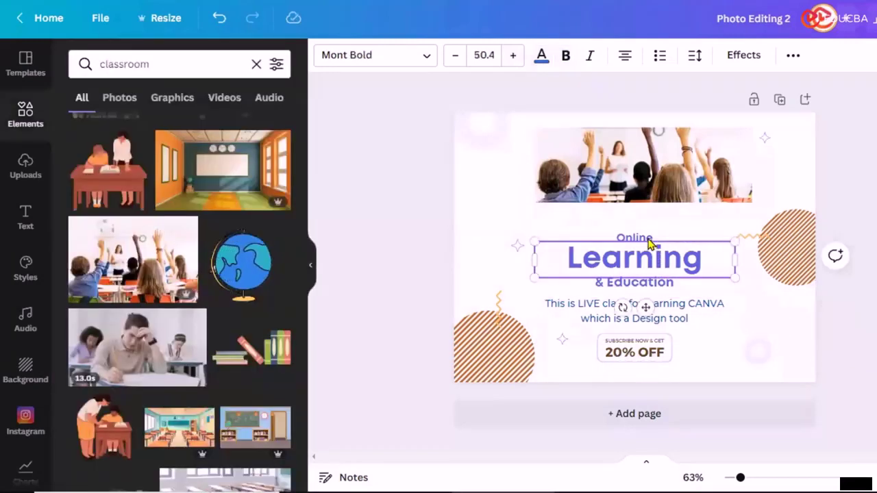
double_click(644, 254)
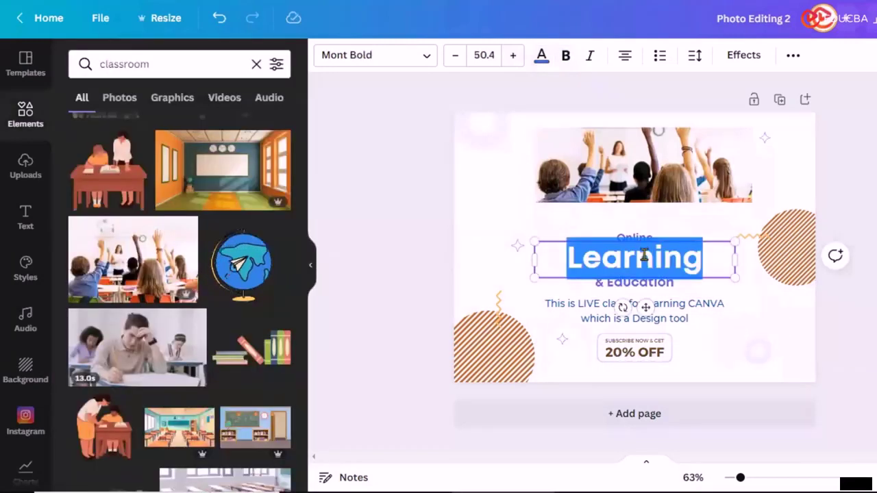
click(718, 269)
double_click(644, 263)
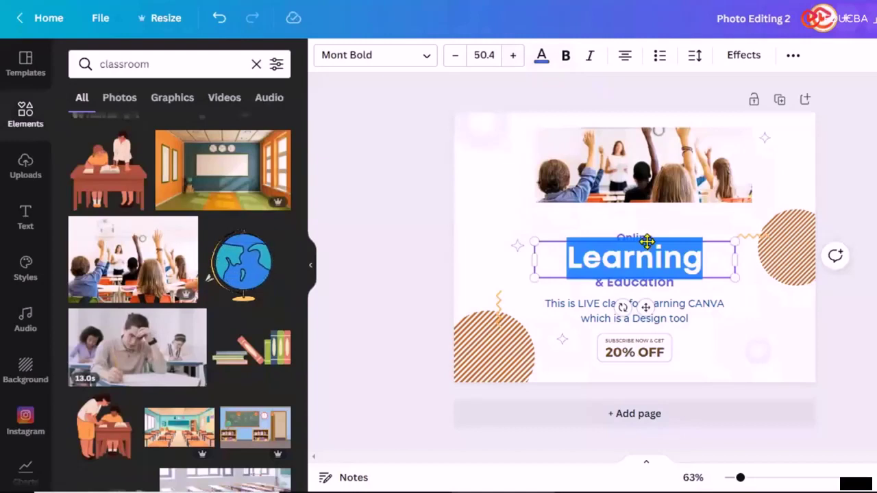
click(647, 240)
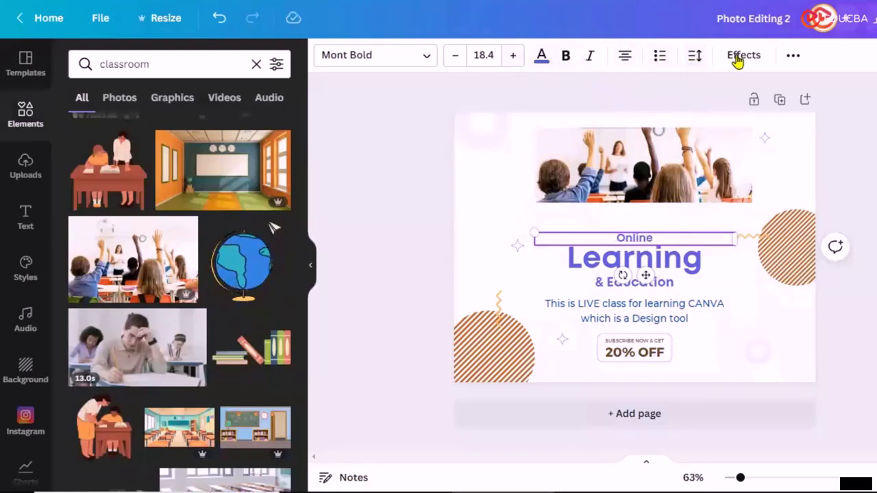
click(698, 60)
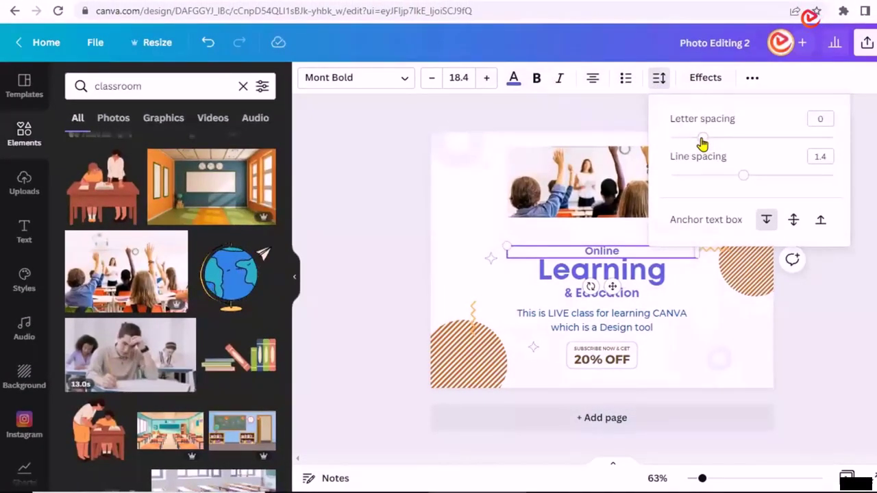
drag(703, 142, 821, 144)
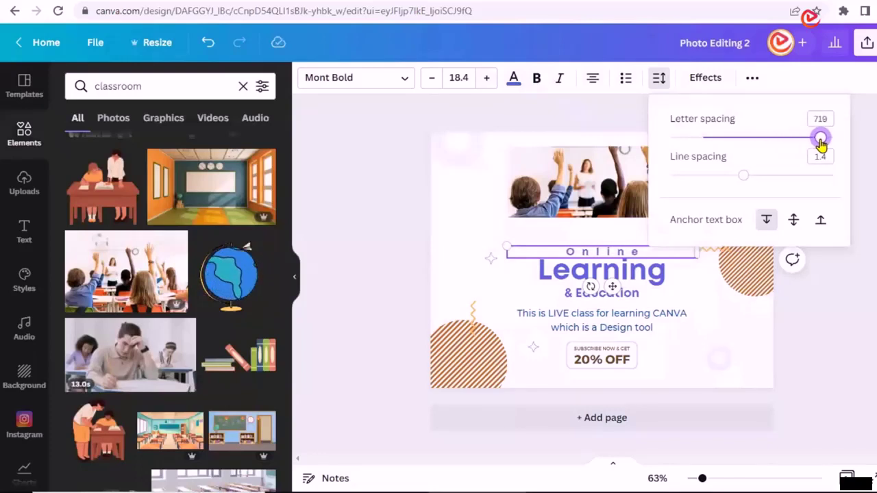
mouse_move(739, 180)
mouse_down()
mouse_move(795, 177)
mouse_move(749, 176)
mouse_up()
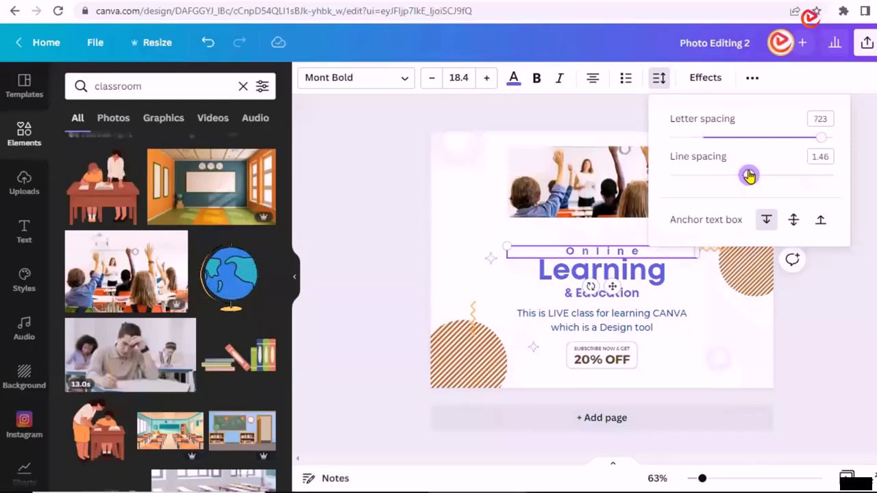
click(482, 227)
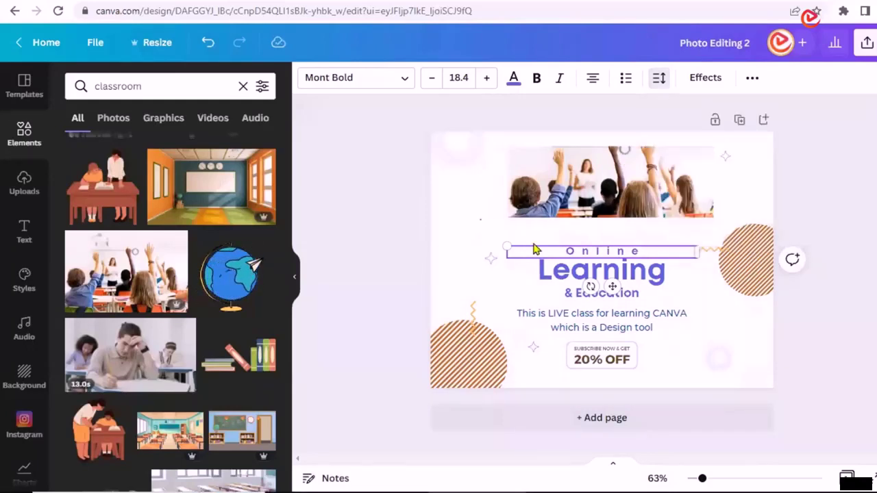
Increase the Learning heading's letter spacing to 187.
click(638, 274)
click(662, 78)
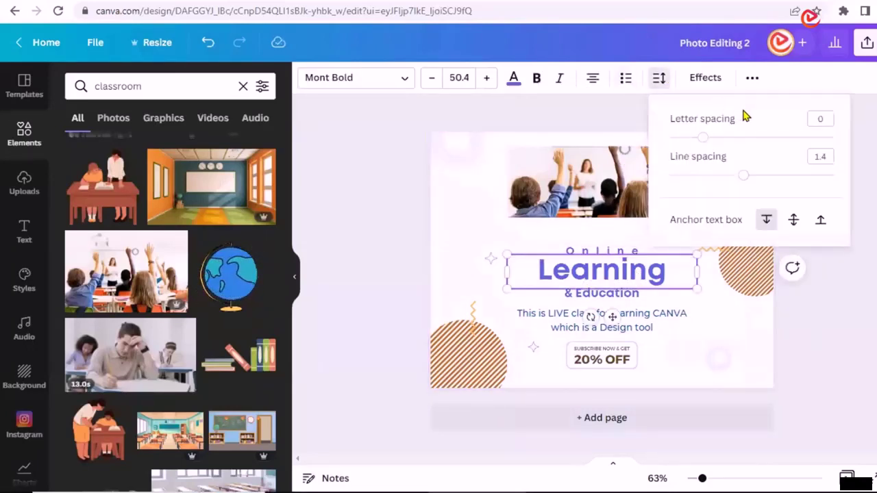
drag(704, 138, 735, 139)
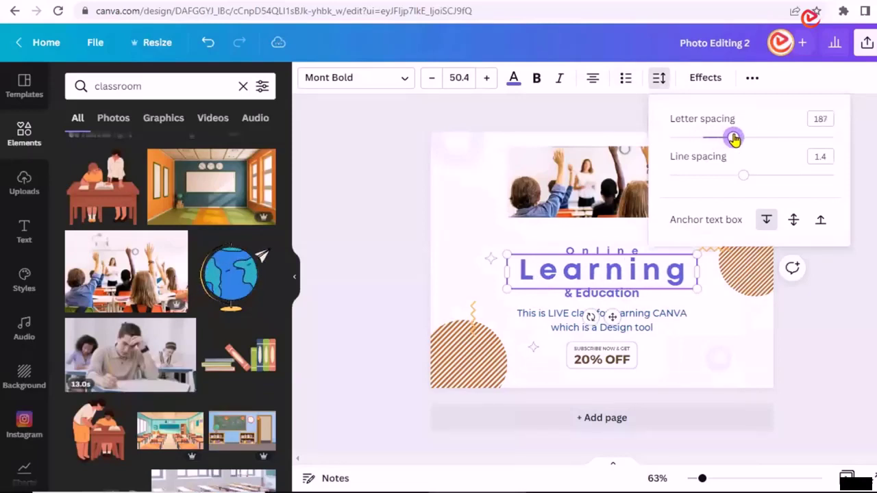
click(464, 241)
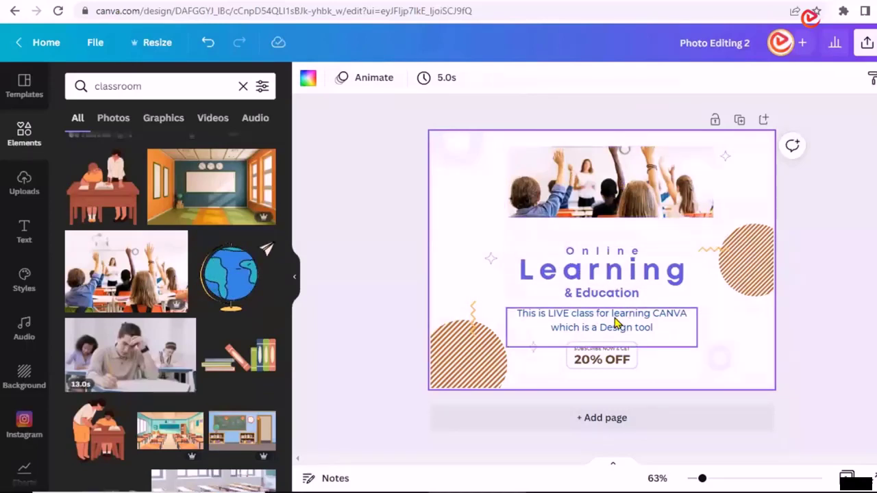
Select the small zigzag and purple decorations around the headings.
click(709, 253)
click(726, 157)
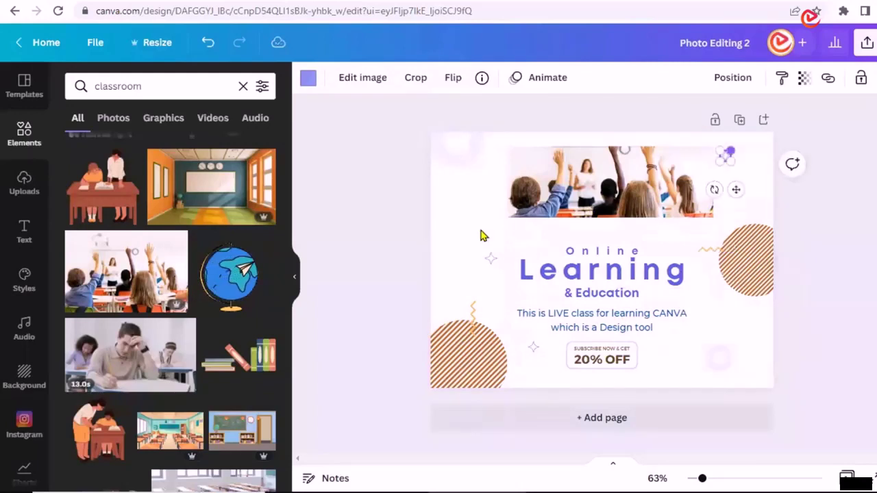
click(491, 262)
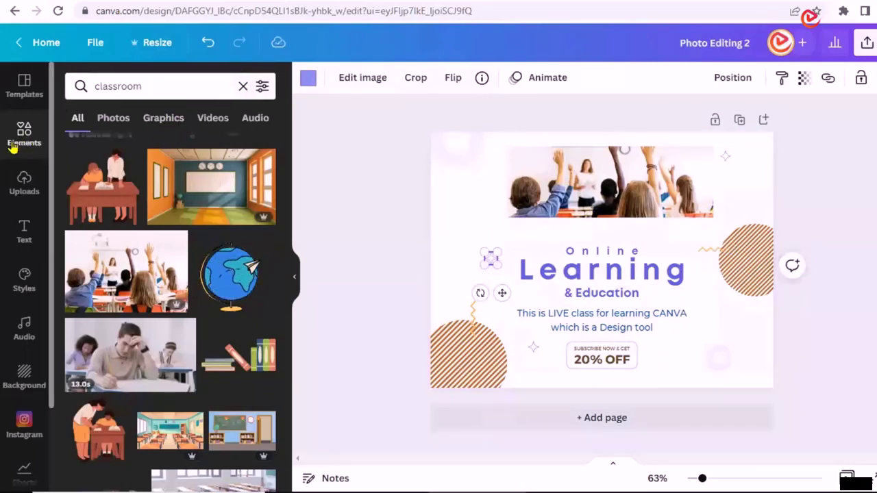
Add a zigzag from an Elements 'shapes' search, shrink it and move it left beside the photo.
click(243, 86)
click(247, 86)
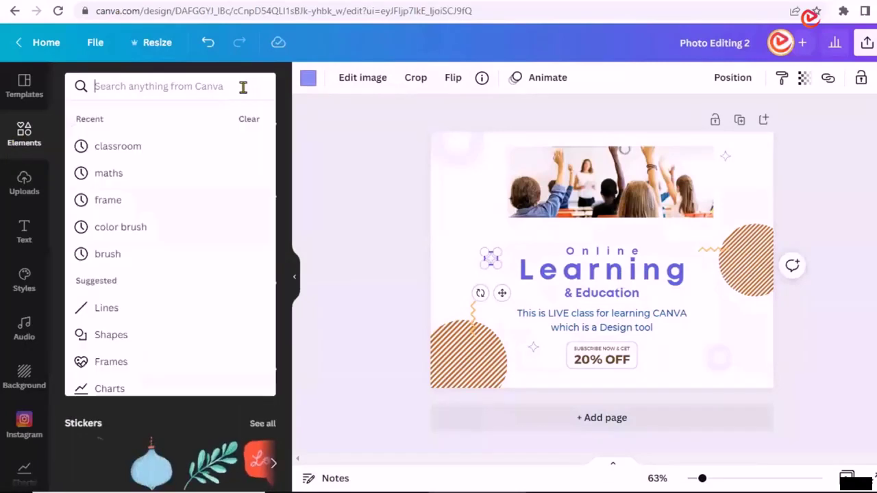
text(shapes)
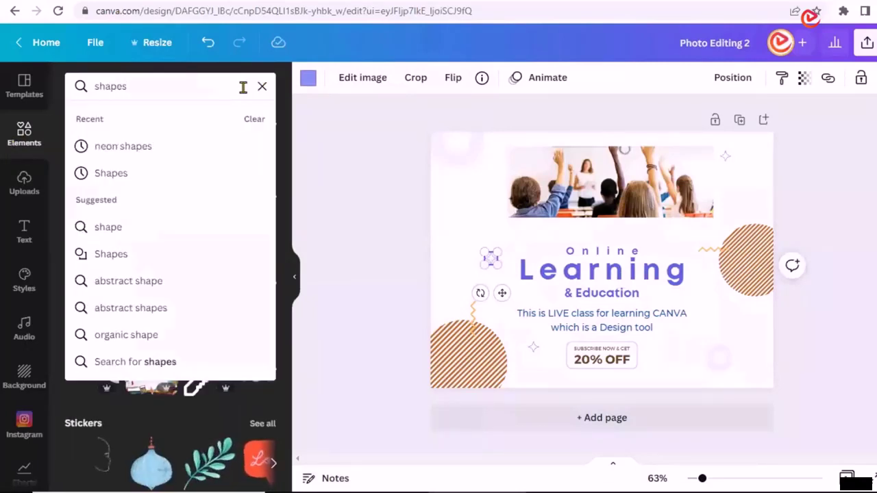
key(Return)
scroll(247, 294, down, 4)
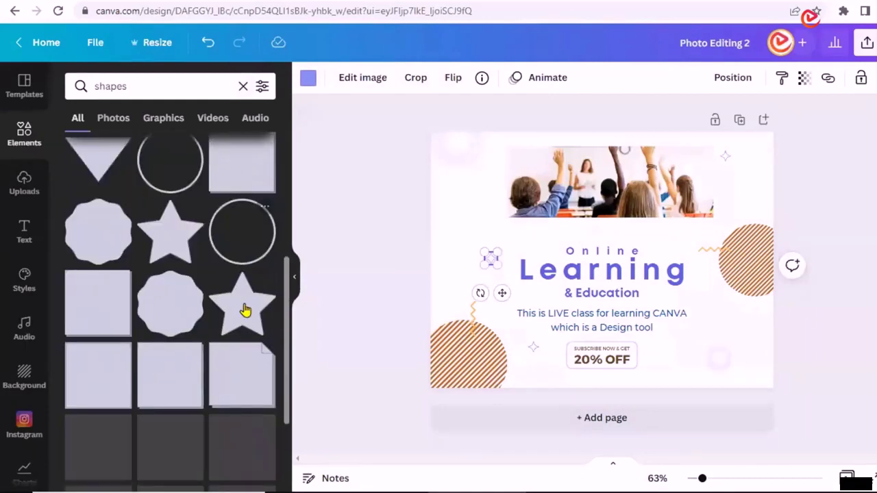
scroll(255, 321, down, 5)
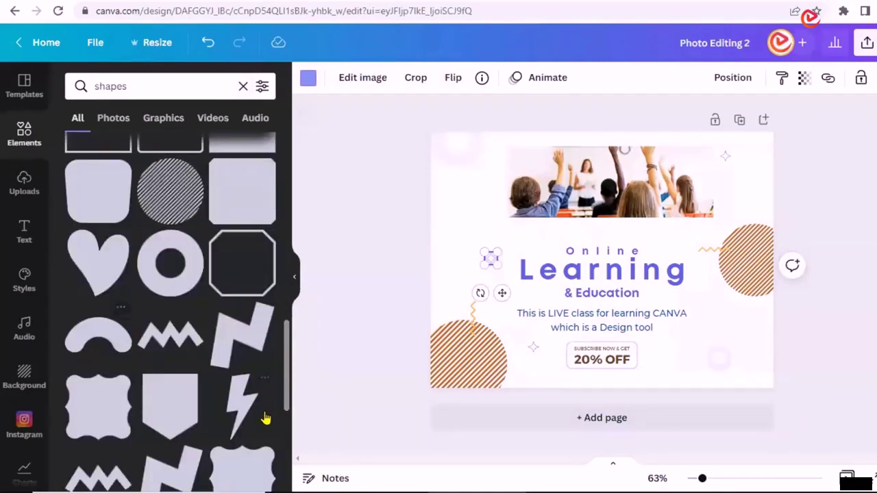
scroll(269, 426, down, 4)
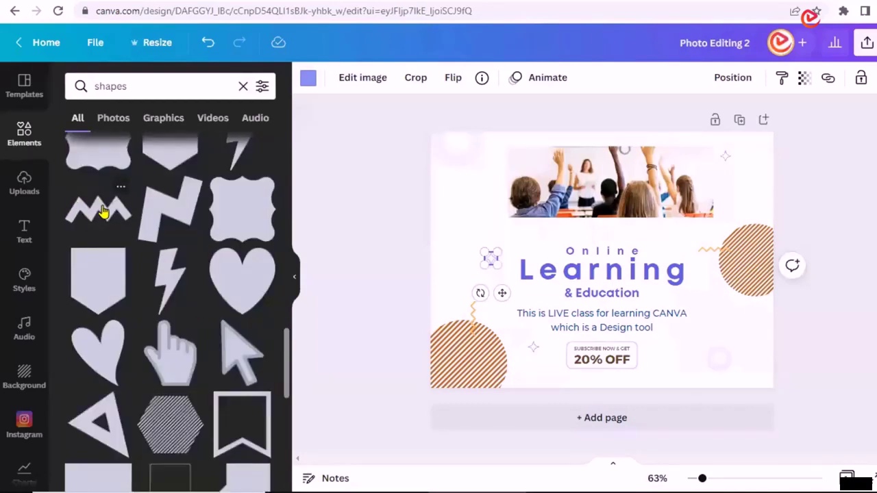
click(101, 211)
drag(688, 297, 533, 220)
drag(532, 258, 469, 248)
Recolour the zigzag light purple and move it to the lower right near the 20% OFF badge.
click(308, 78)
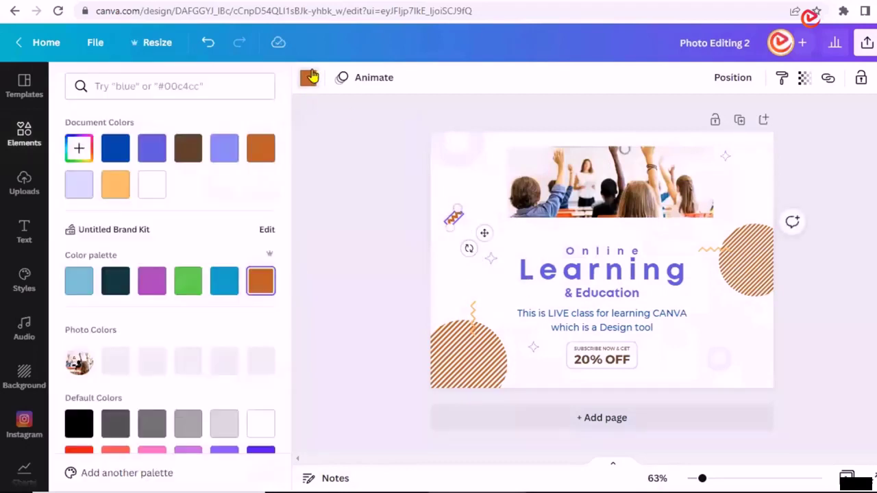
click(224, 150)
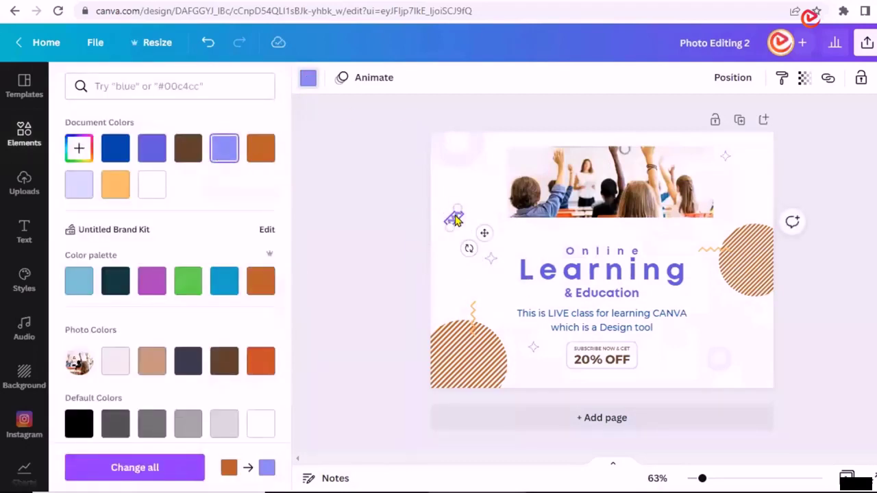
drag(484, 230, 491, 193)
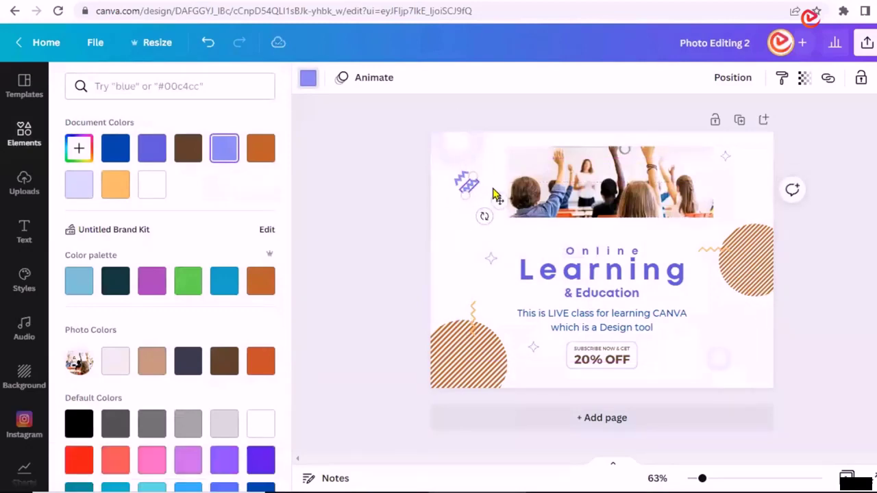
drag(460, 181, 739, 352)
Close the colour choices, deselect the zigzag, and scroll through the shapes results.
click(737, 346)
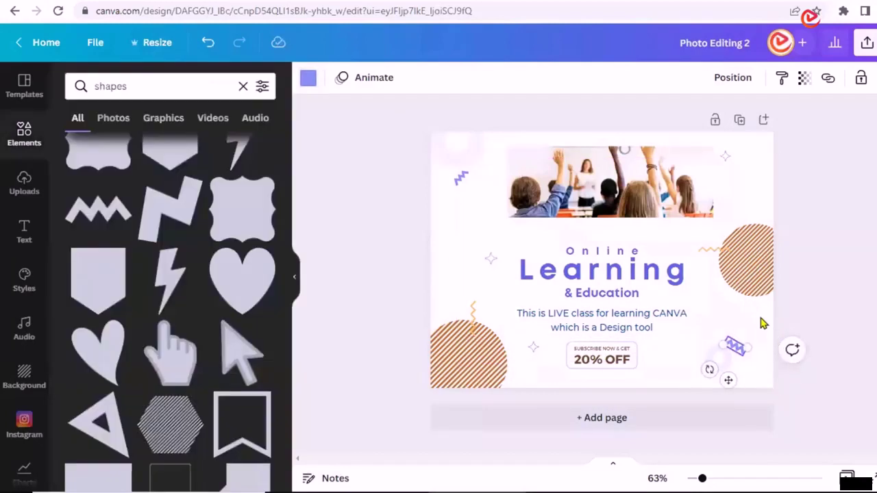
click(750, 336)
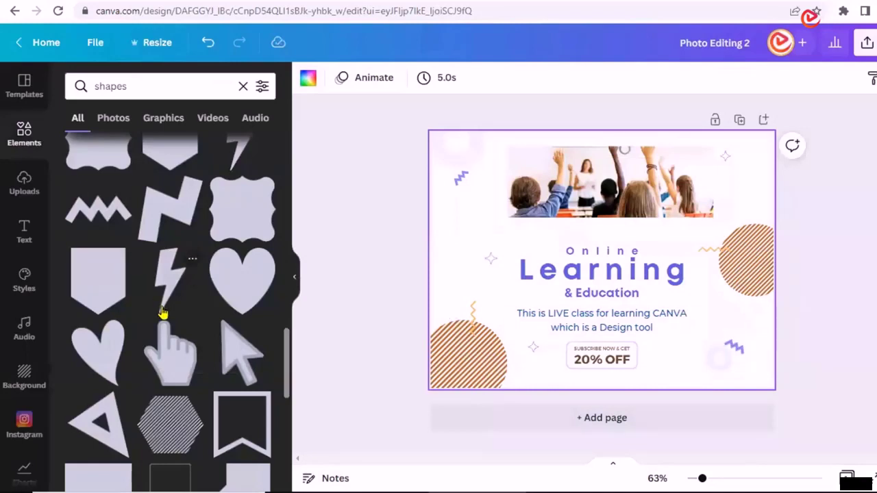
scroll(165, 315, down, 5)
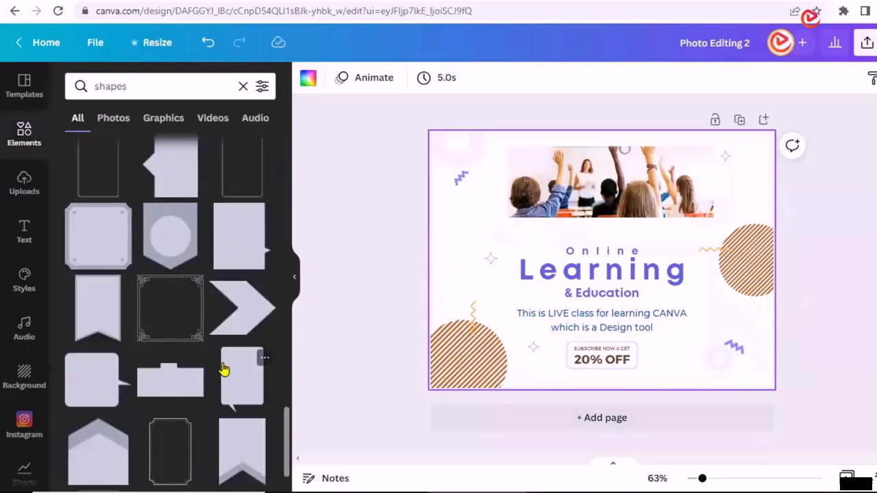
scroll(223, 367, down, 3)
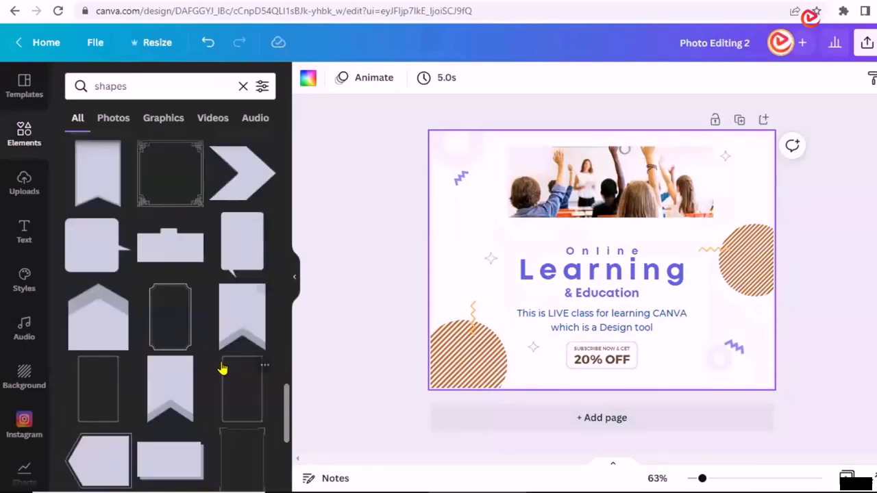
Search Elements for 'line' and add a small, vertically rotated pink swirl at the upper right.
click(244, 85)
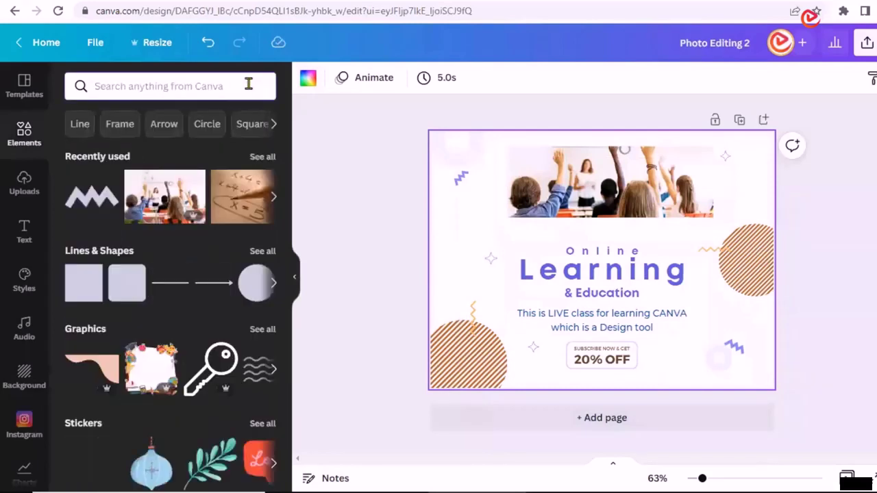
text(line)
key(Return)
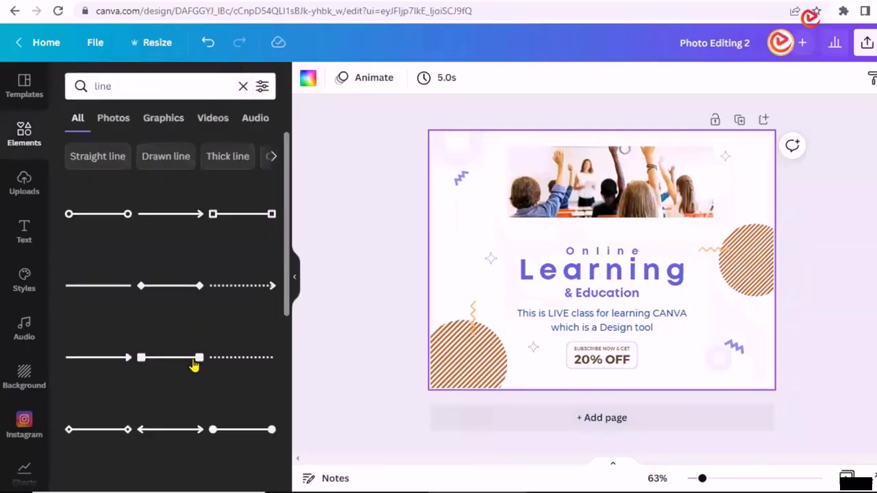
scroll(230, 399, down, 5)
scroll(232, 397, down, 4)
click(219, 389)
drag(735, 315, 471, 209)
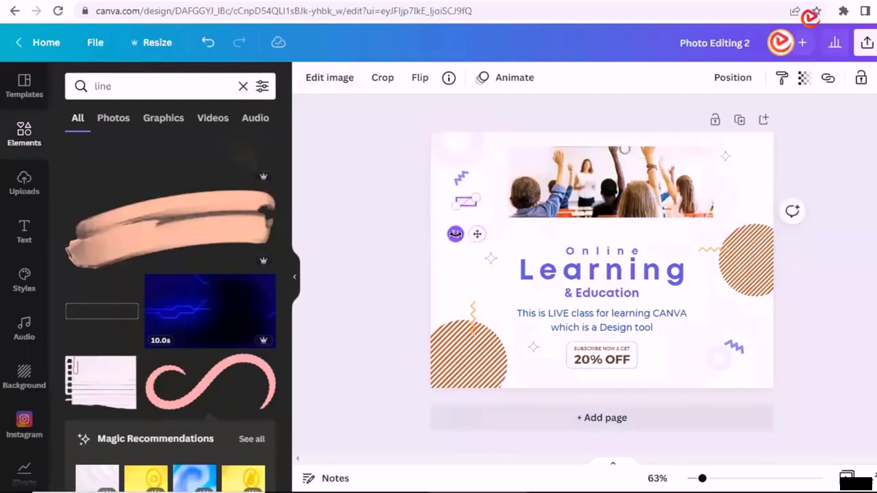
drag(455, 234, 773, 225)
click(766, 352)
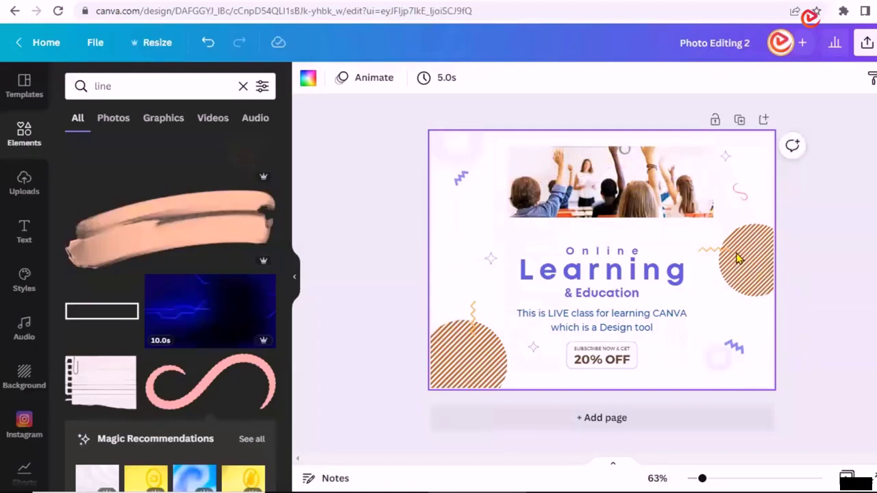
Rotate the orange zigzag line on the right so it stands more upright.
click(714, 252)
drag(705, 283, 502, 334)
click(456, 306)
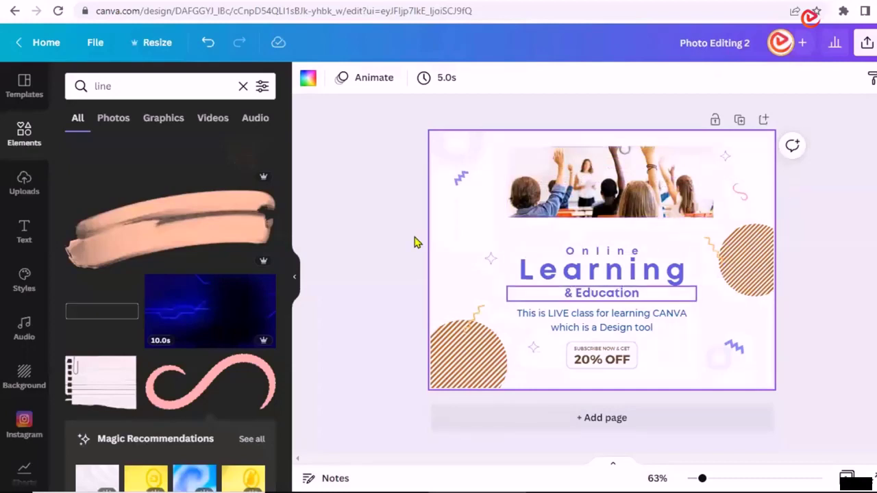
Replace the 'line' search with a search for 'circle' elements and browse the results.
click(454, 156)
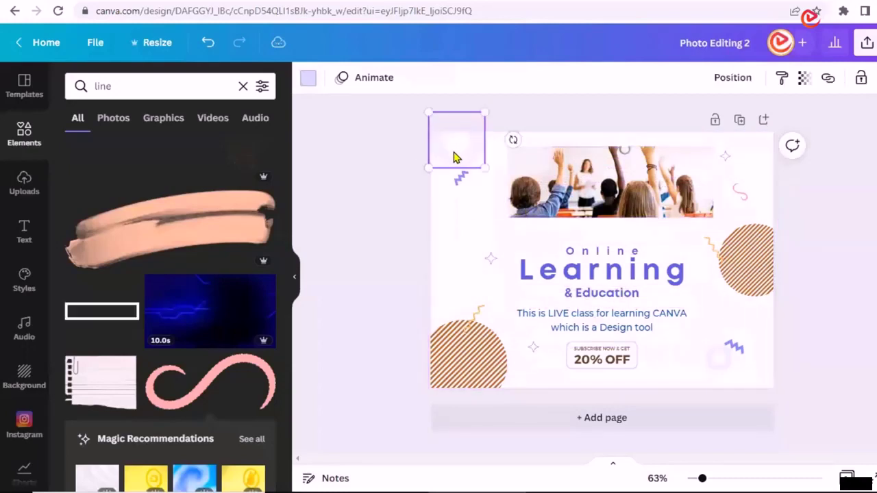
click(243, 87)
text(cirlce)
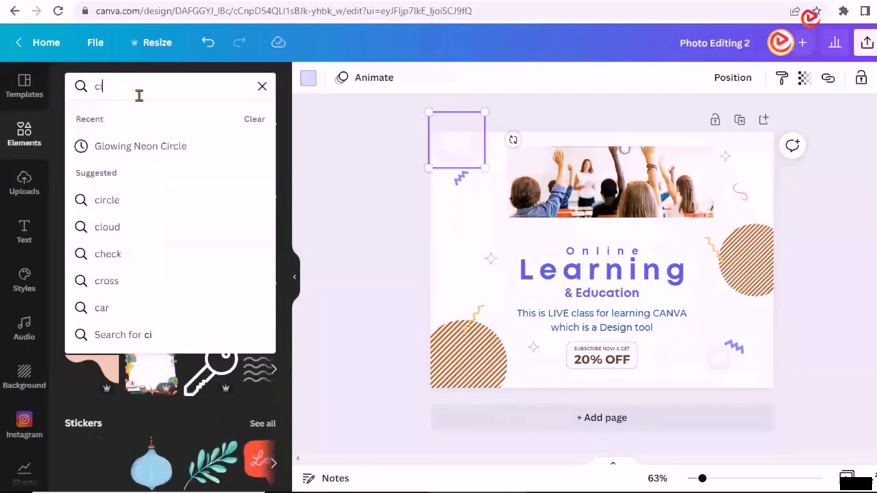
key(BackSpace)
key(BackSpace)
key(BackSpace)
text(cle)
key(BackSpace)
key(BackSpace)
text(k)
key(BackSpace)
text(le)
key(Return)
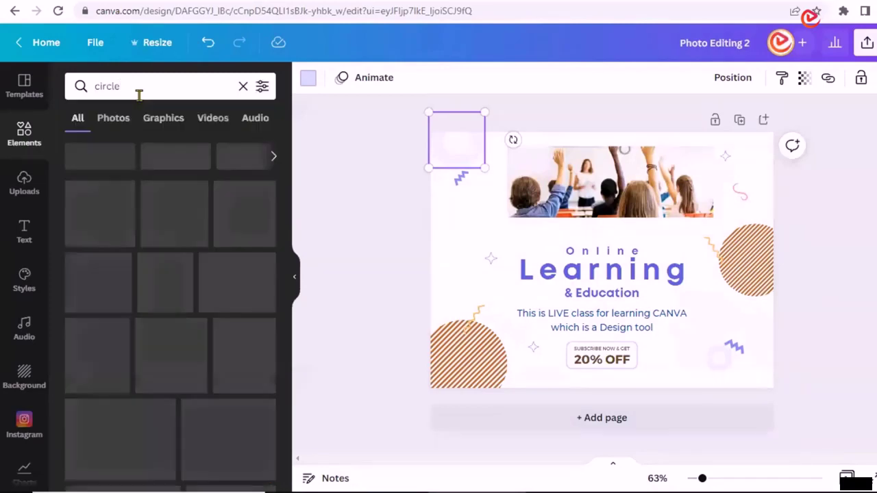
scroll(192, 377, down, 2)
scroll(191, 377, down, 5)
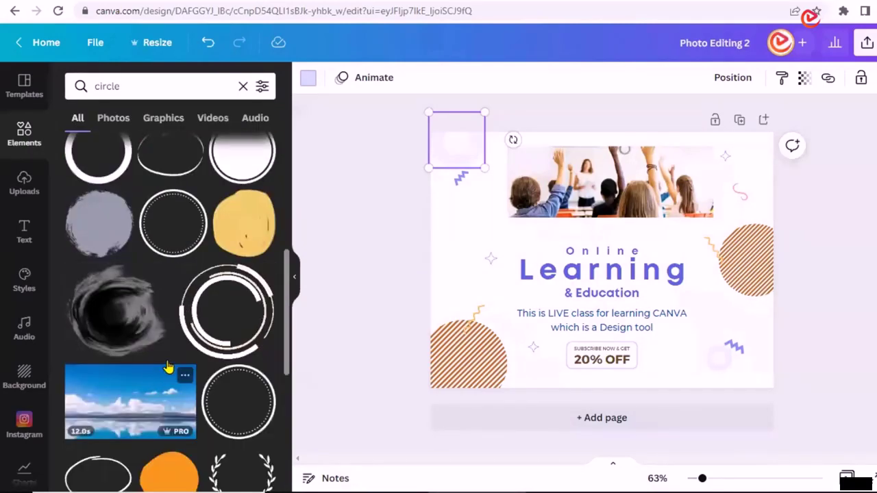
scroll(255, 343, down, 2)
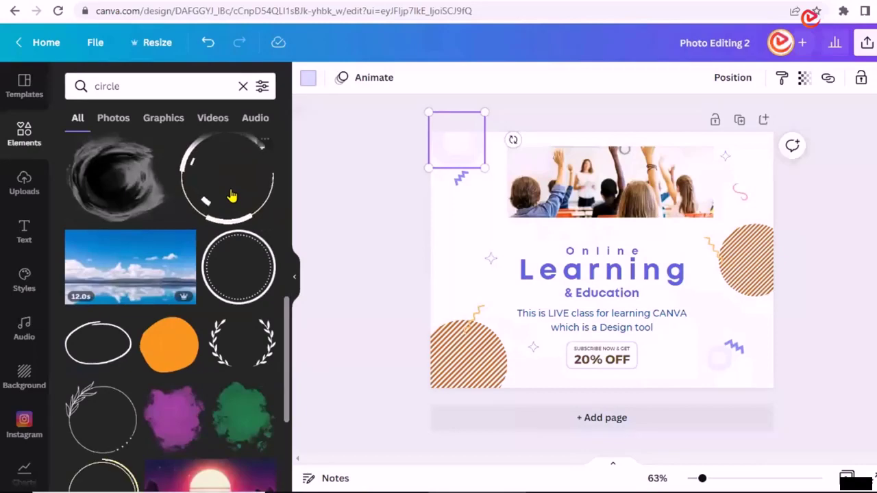
scroll(233, 197, down, 2)
scroll(233, 196, down, 3)
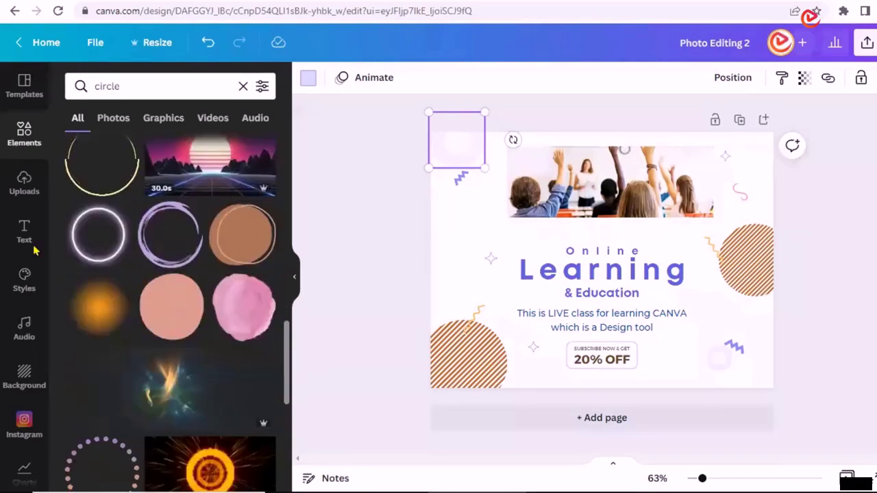
Add the glowing white circle and enlarge and centre it around the Online Learning heading.
click(98, 235)
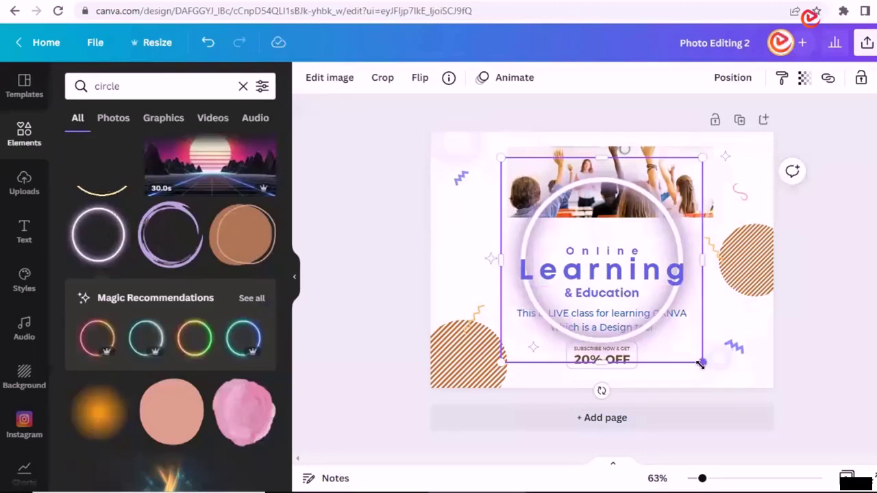
drag(676, 241, 668, 263)
drag(681, 387, 708, 407)
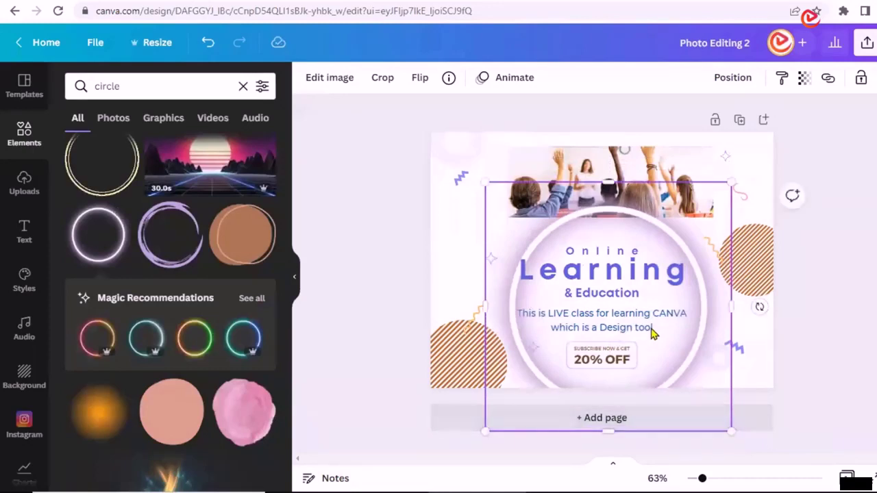
drag(652, 333, 644, 330)
drag(724, 432, 735, 443)
mouse_move(675, 354)
mouse_down()
mouse_move(665, 346)
mouse_move(670, 353)
mouse_up()
click(858, 311)
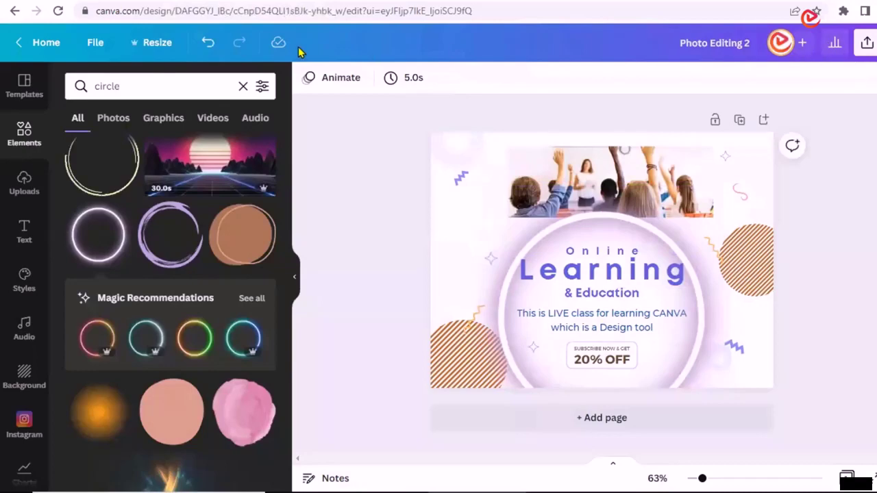
Export Photo Editing 2 as a JPG through File > Download.
click(96, 43)
scroll(149, 287, down, 2)
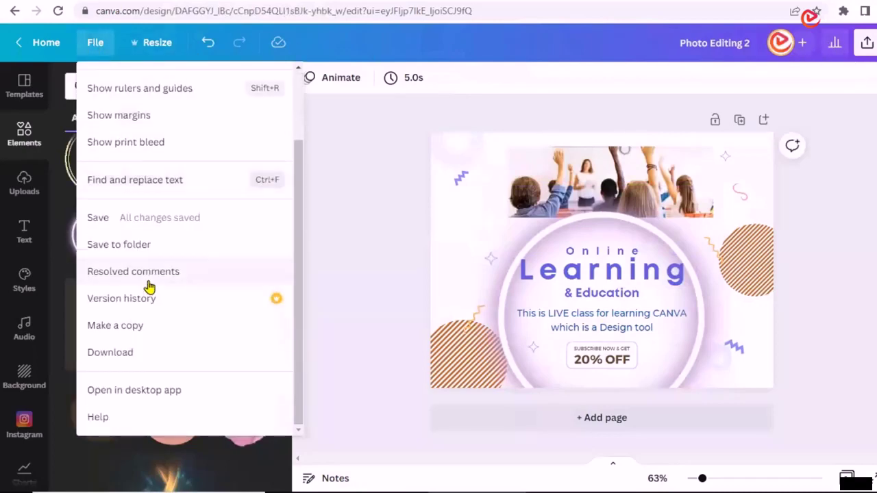
click(123, 353)
click(740, 140)
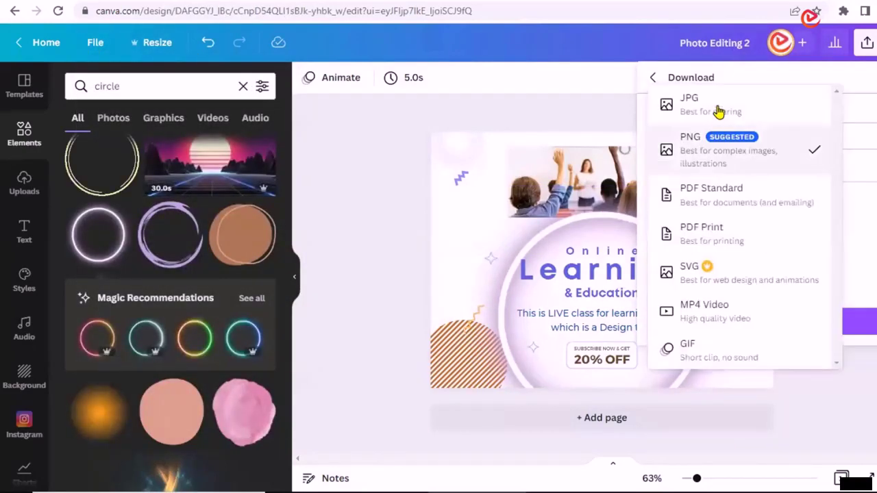
click(716, 109)
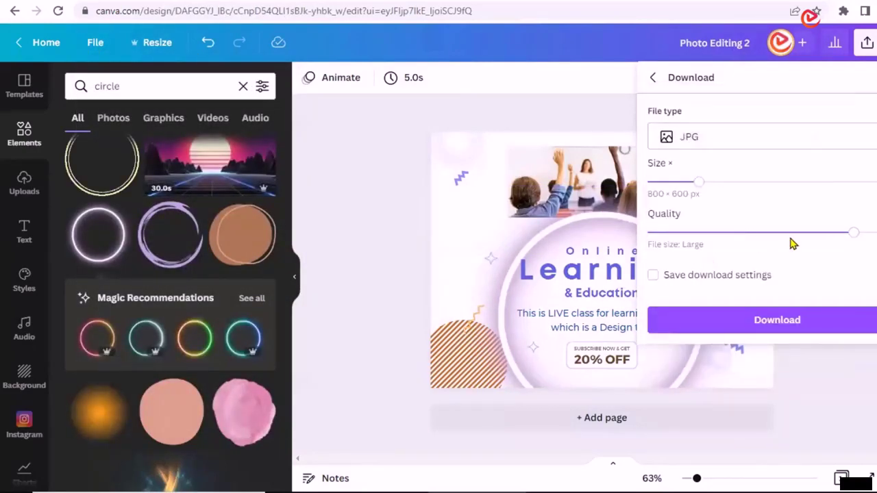
click(768, 327)
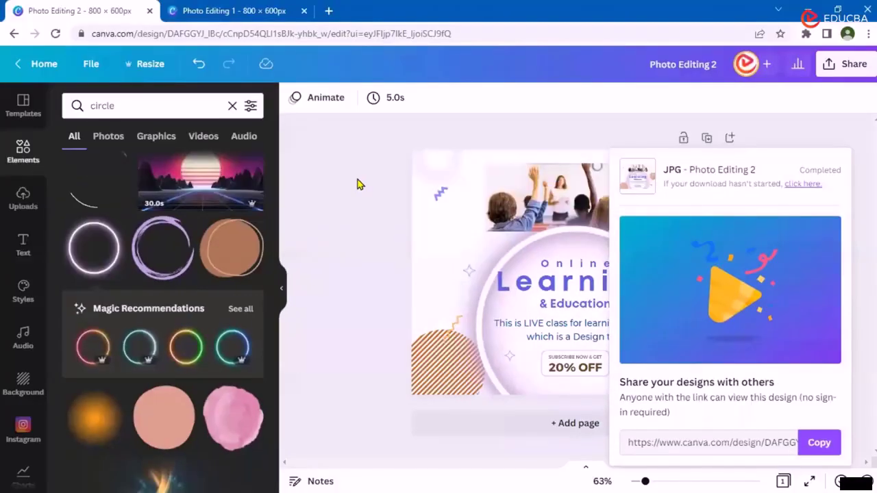
Dismiss the download panel and move the striped brown circle to the top-right corner.
click(358, 182)
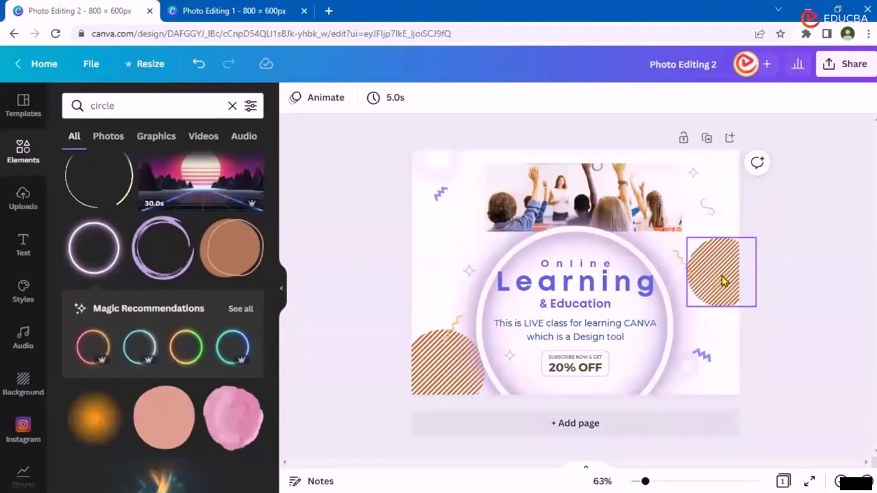
drag(718, 275, 718, 176)
right_click(720, 181)
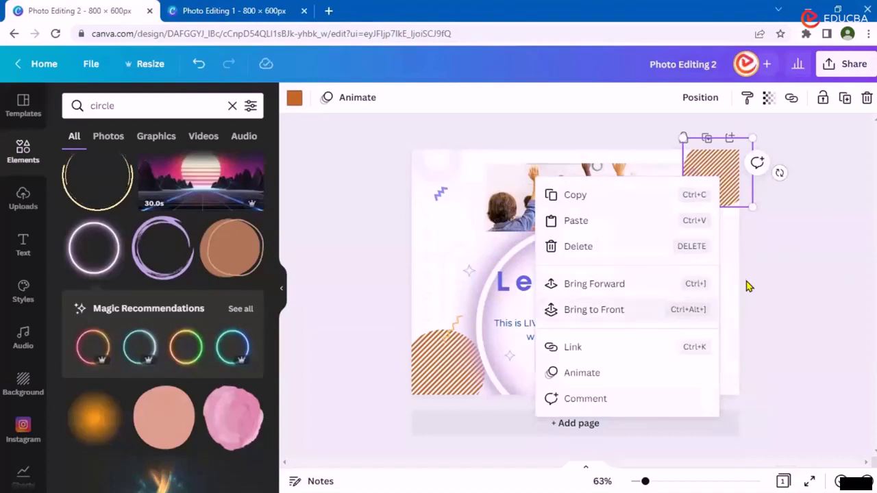
click(736, 262)
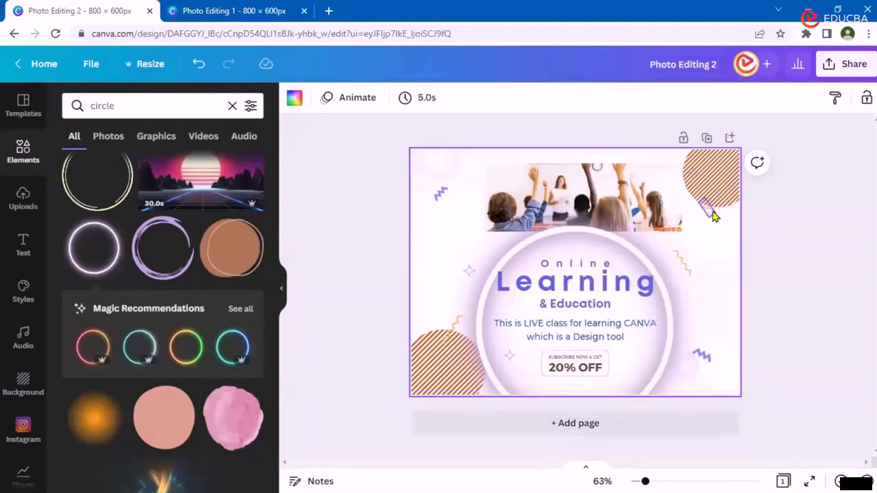
Place the pink swirl just below the striped circle and deselect everything.
drag(710, 212, 671, 158)
click(728, 262)
click(568, 310)
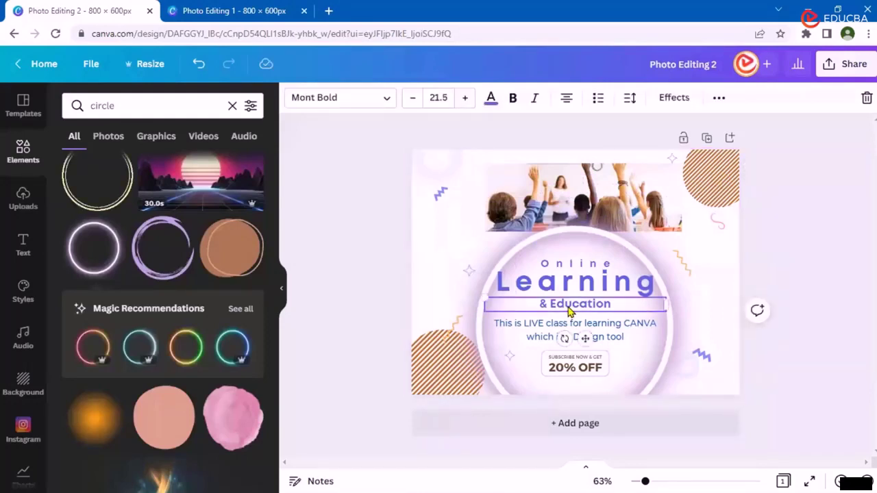
click(771, 272)
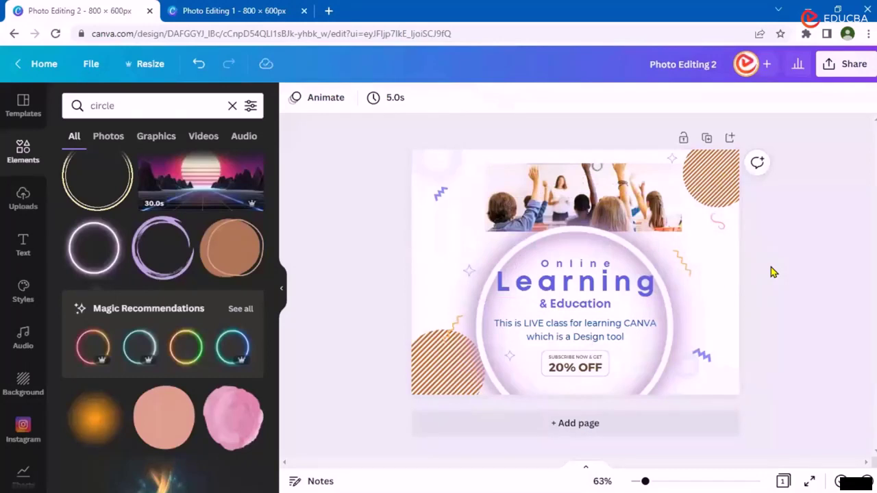